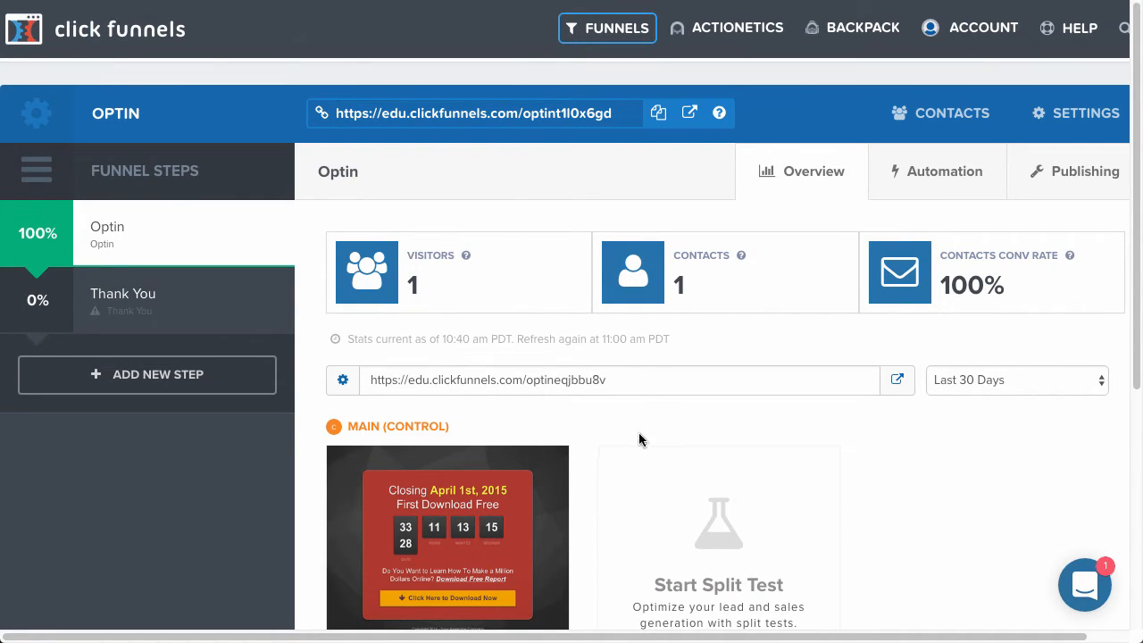
pyautogui.scroll(-3, 639, 438)
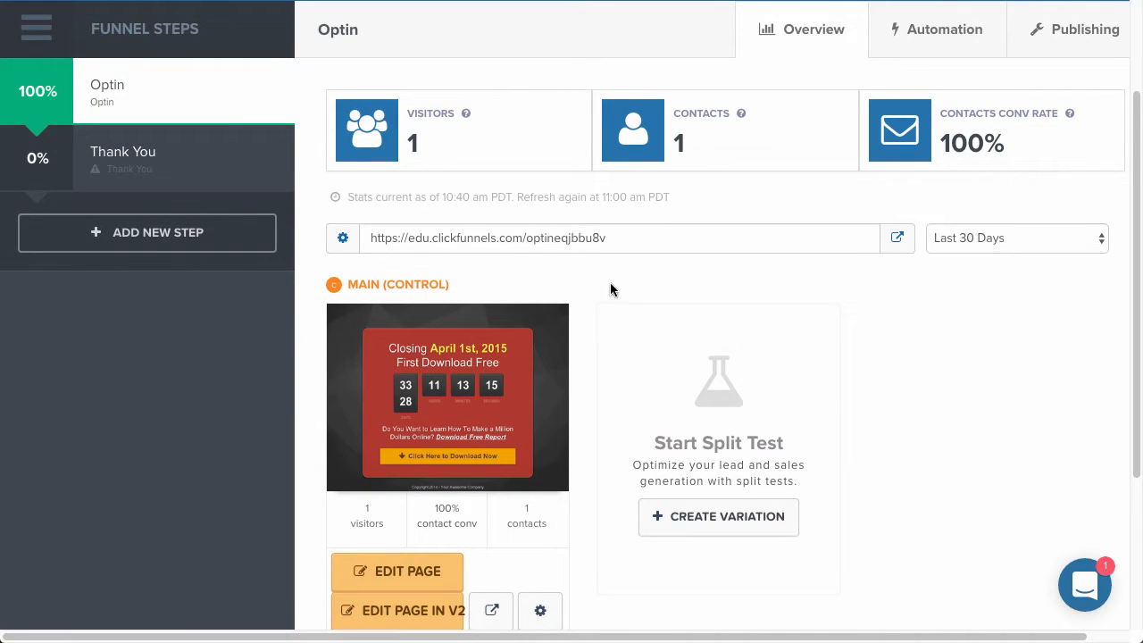
pyautogui.scroll(2, 604, 286)
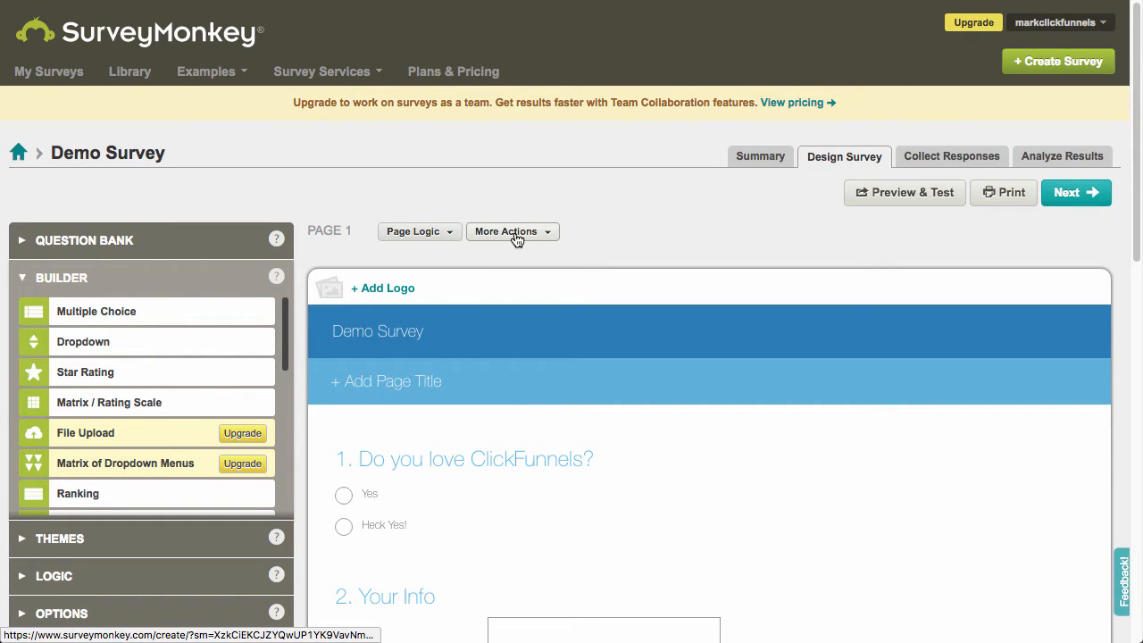
# Preview the Demo Survey, dismiss the preview notice, answer Yes to the ClickFunnels question, and close the preview
pyautogui.scroll(-3, 466, 450)
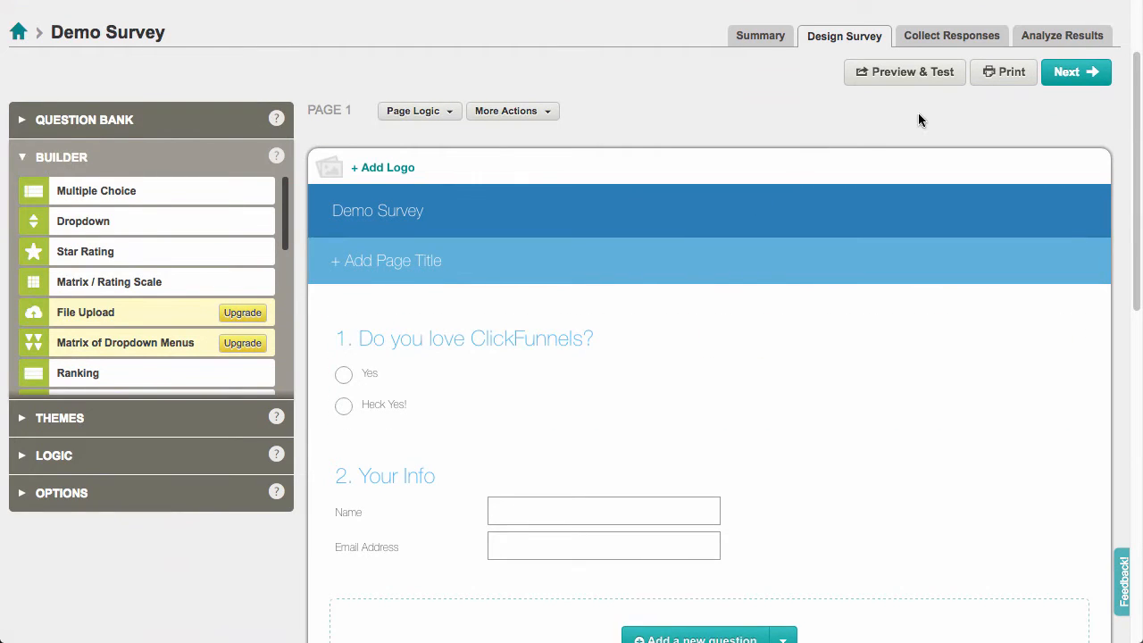
pyautogui.click(912, 74)
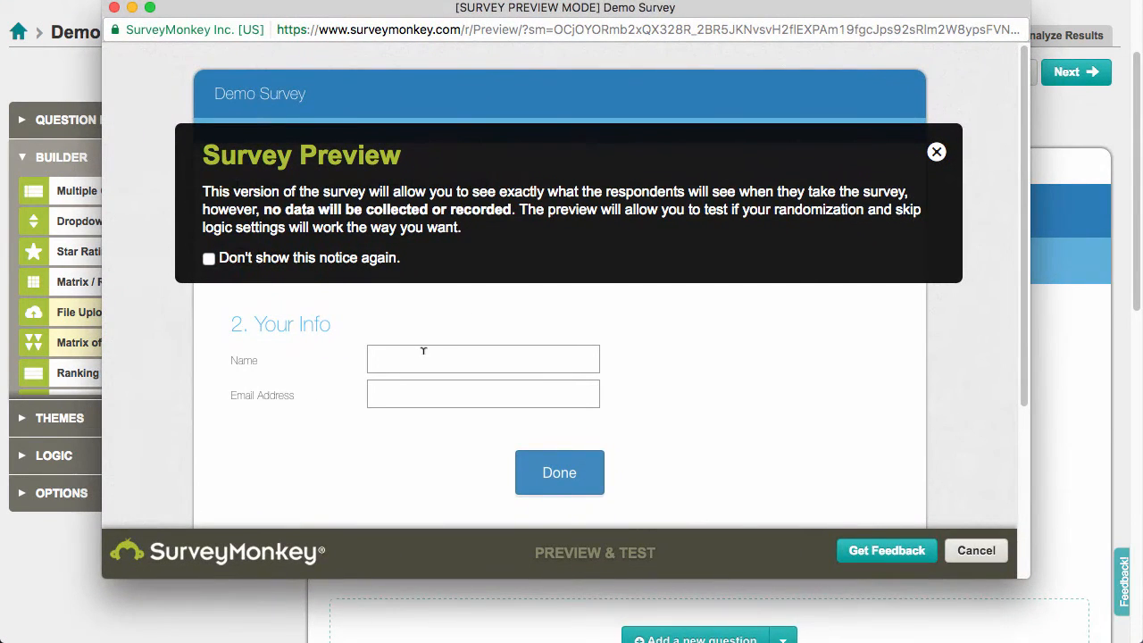
pyautogui.click(934, 152)
pyautogui.click(302, 233)
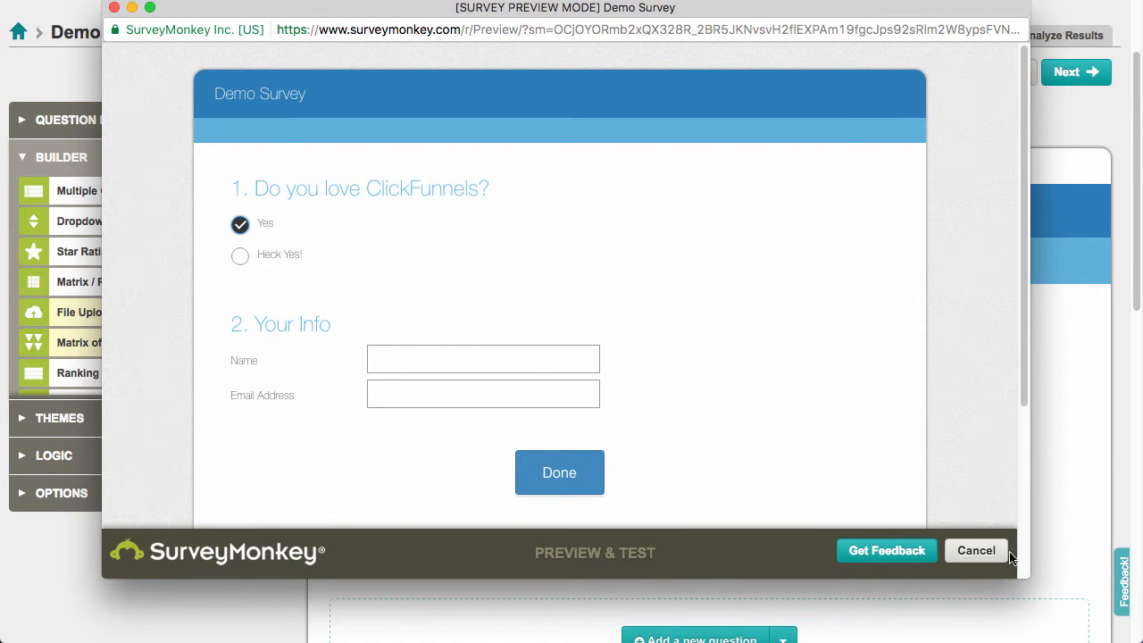
pyautogui.click(114, 7)
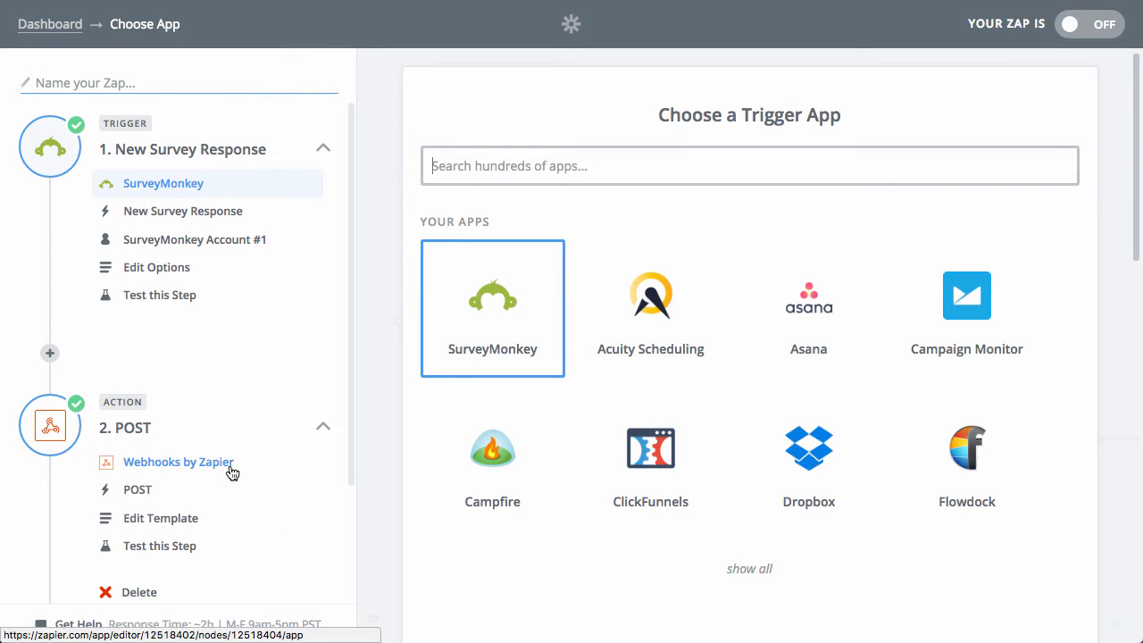
# Open the template of the Webhooks by Zapier POST action and clear its URL field
pyautogui.click(165, 462)
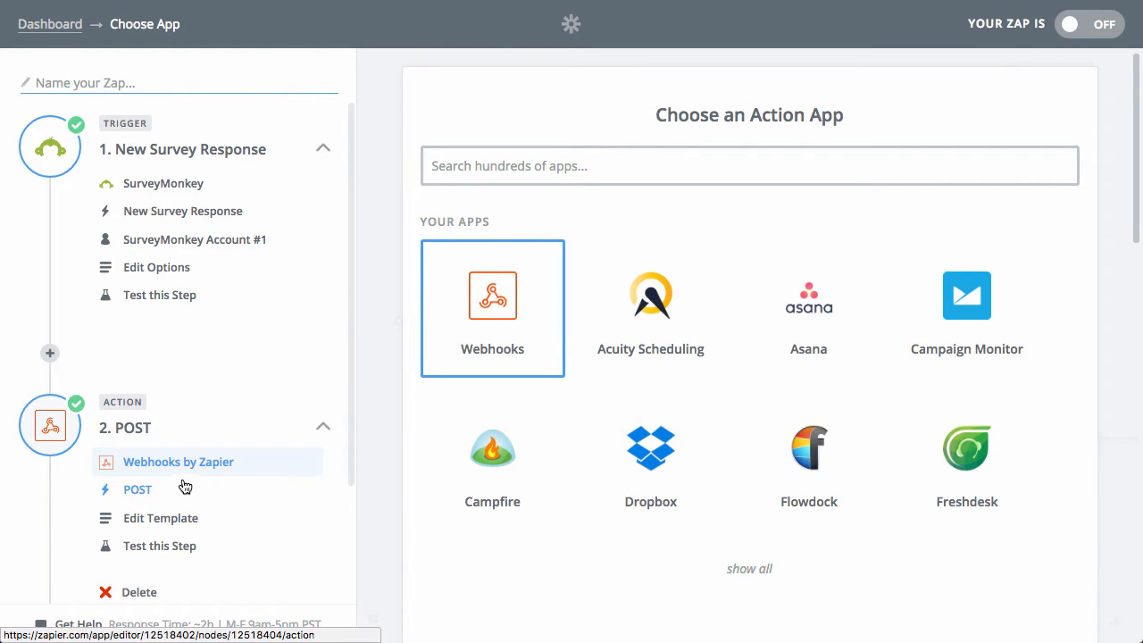
pyautogui.click(146, 496)
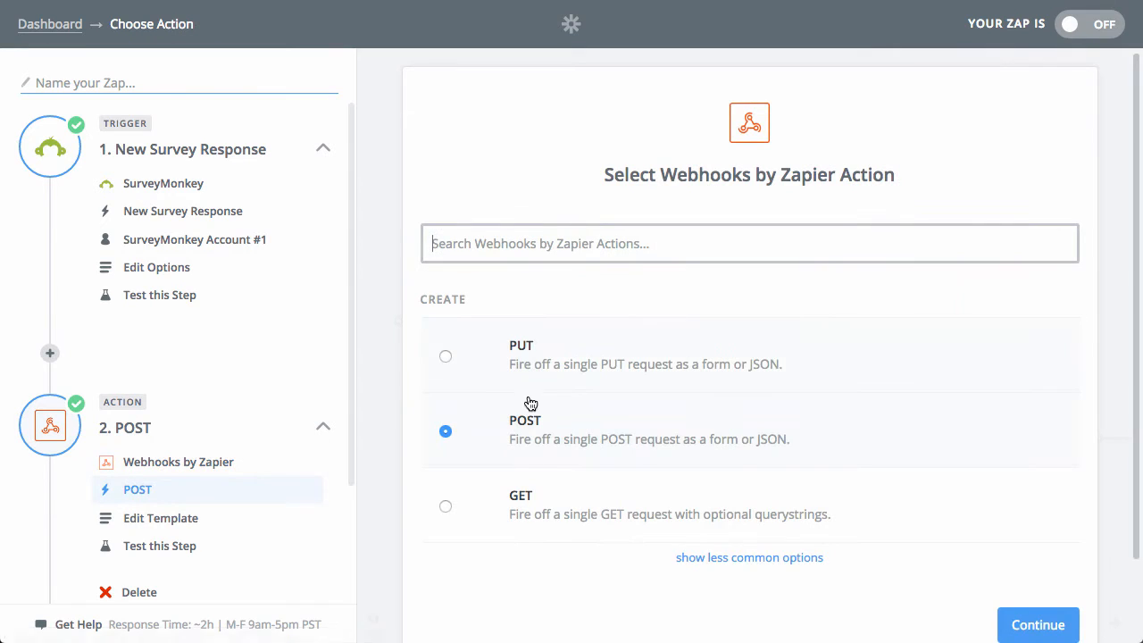
pyautogui.click(163, 518)
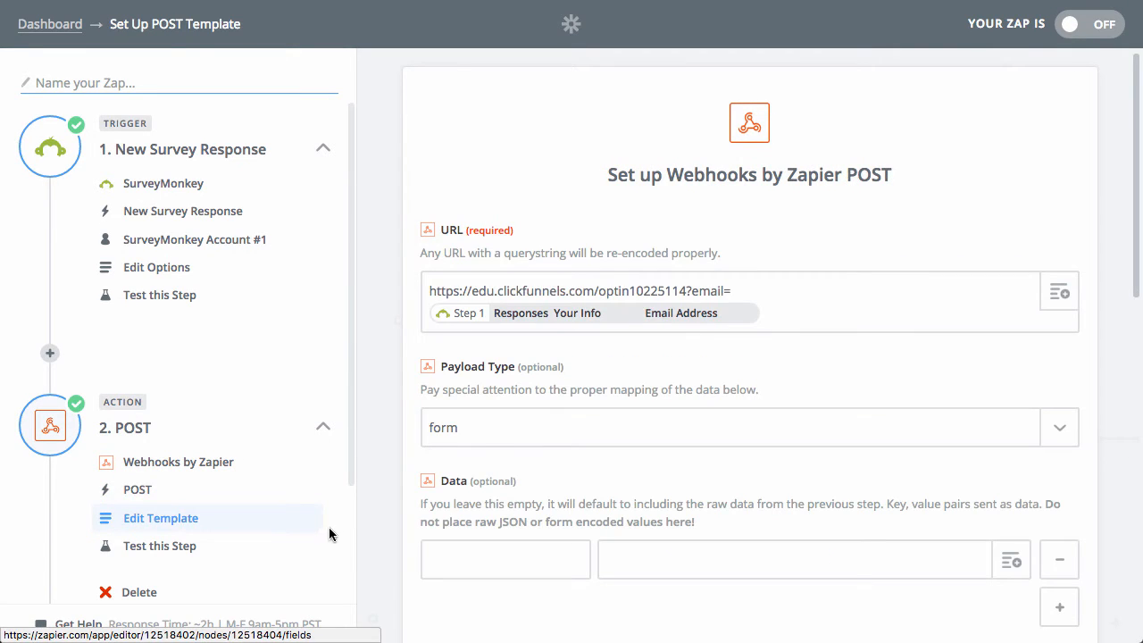
pyautogui.click(811, 303)
pyautogui.press('BackSpace')
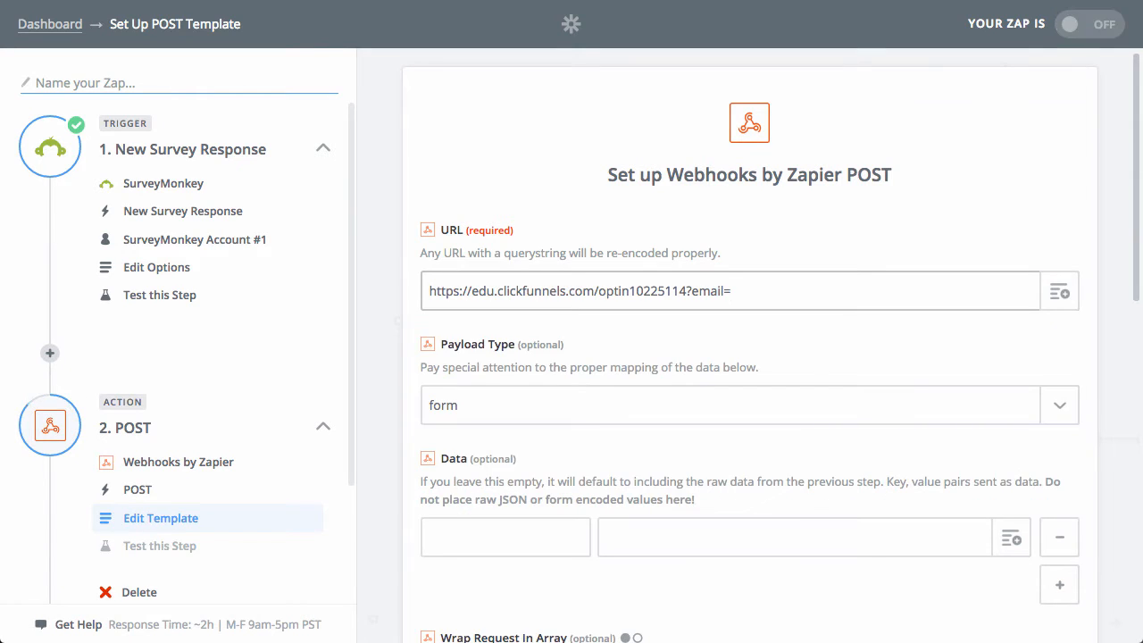
pyautogui.hotkey('ctrl', 'a')
pyautogui.press('BackSpace')
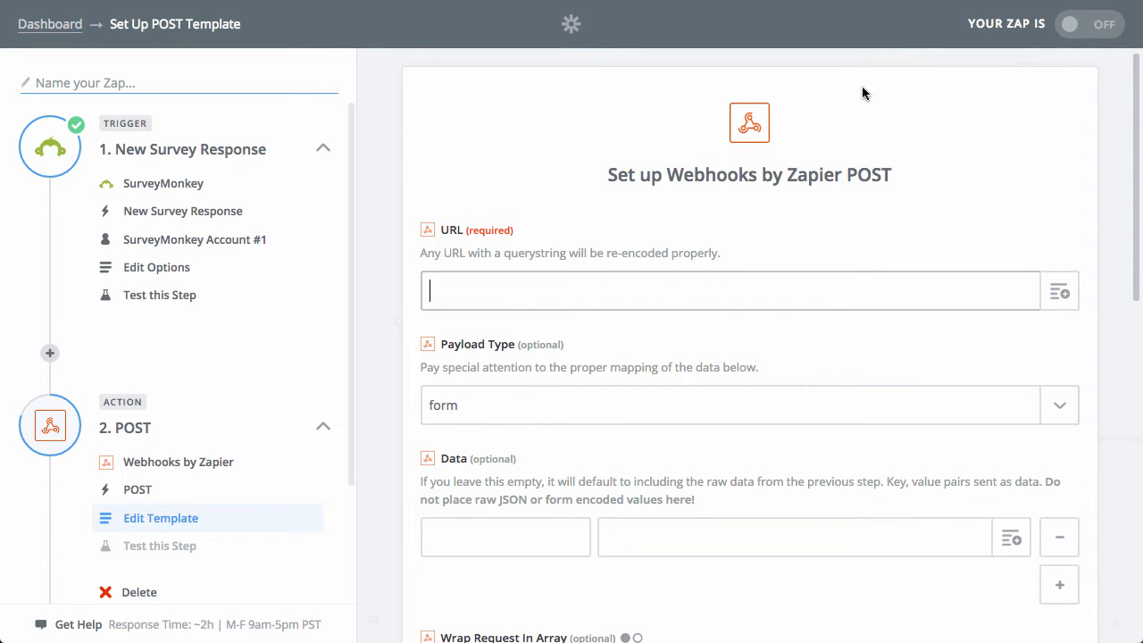
pyautogui.click(611, 231)
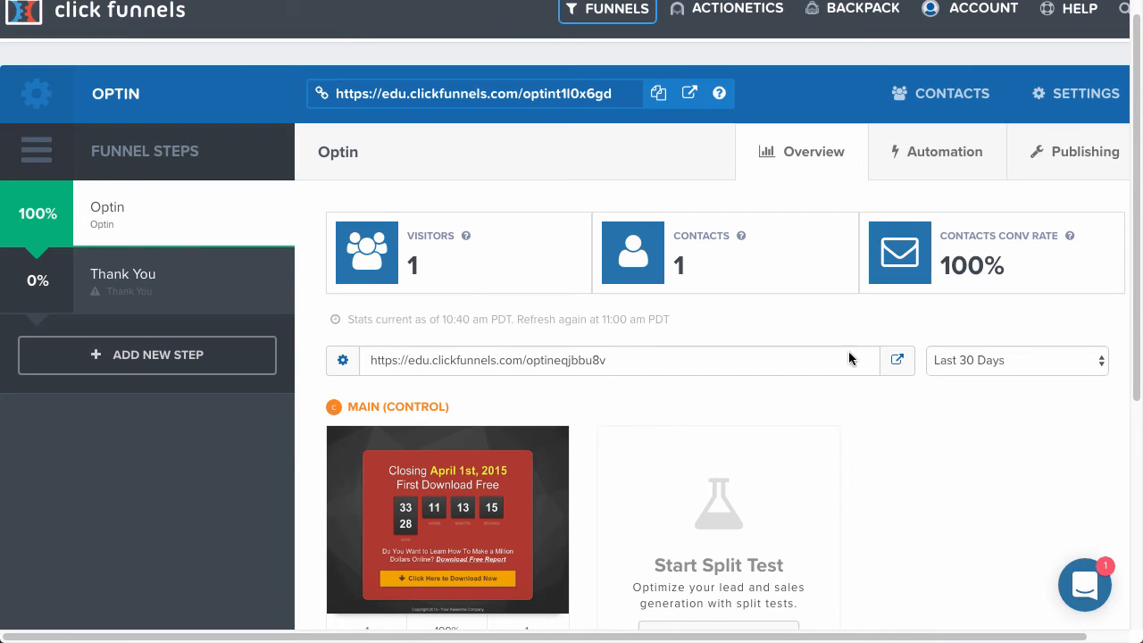
pyautogui.click(897, 360)
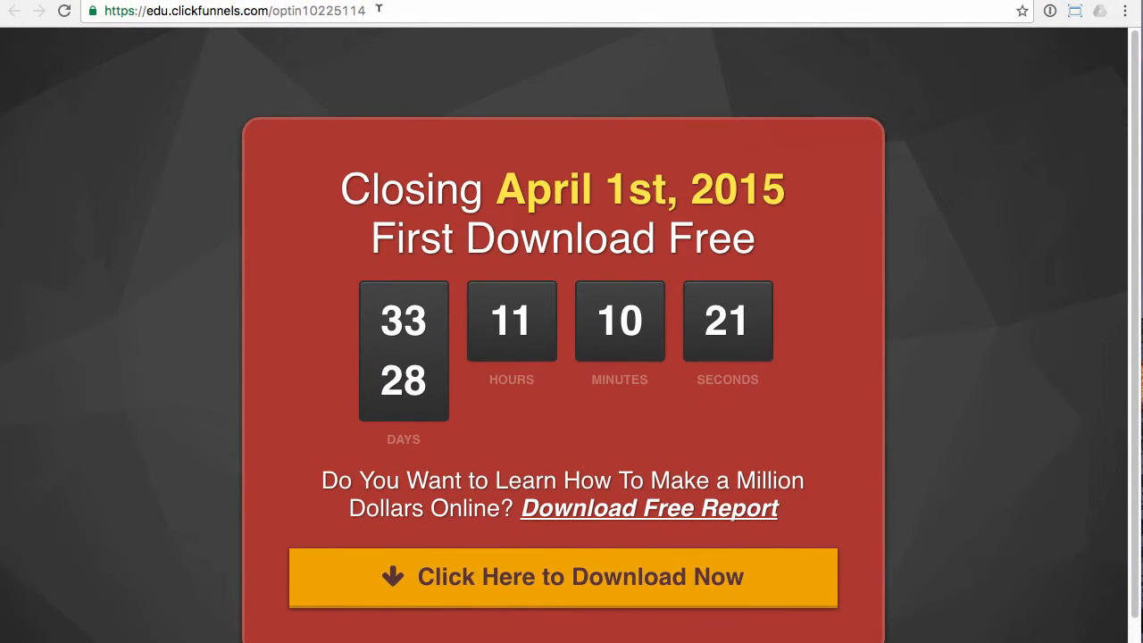
pyautogui.moveTo(379, 8); pyautogui.dragTo(104, 11)
pyautogui.hotkey('ctrl', 'c')
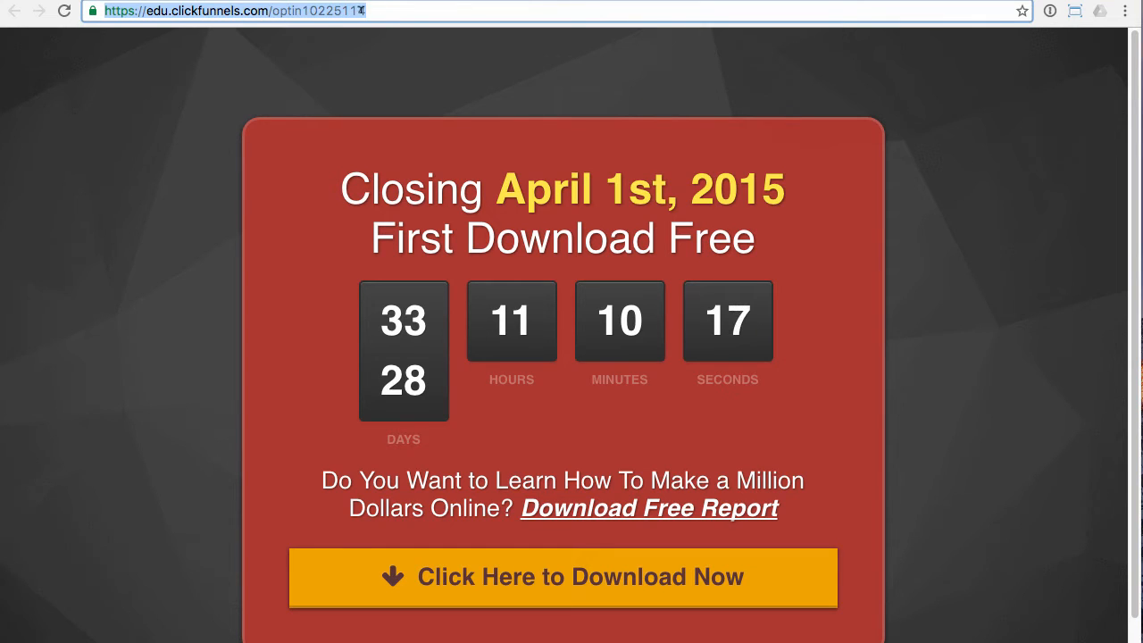
pyautogui.click(176, 1)
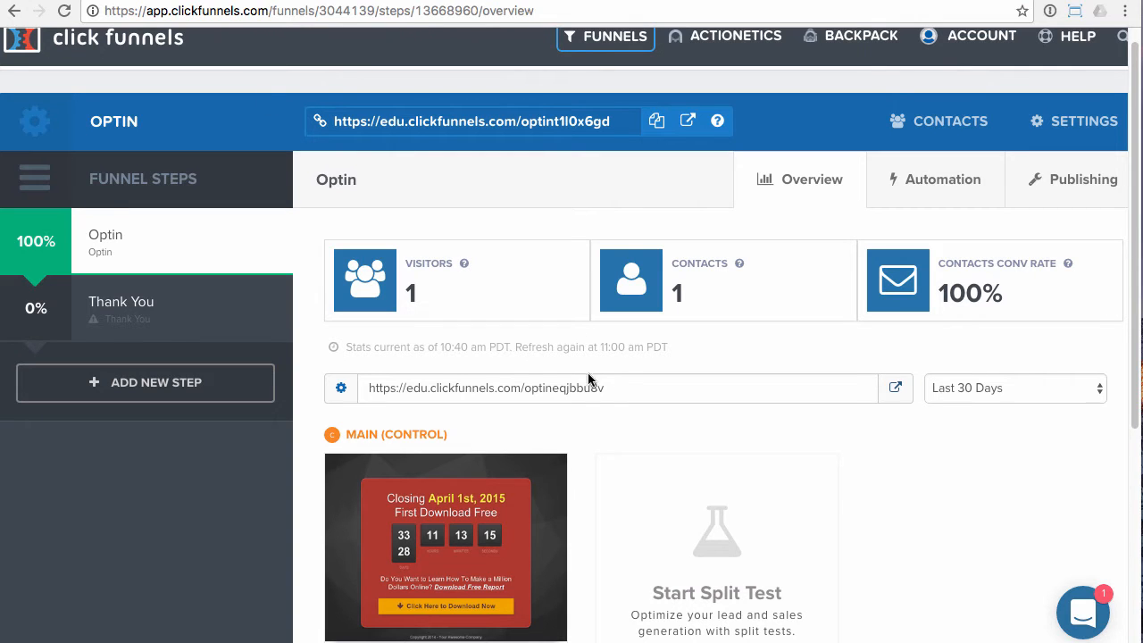
pyautogui.moveTo(607, 393); pyautogui.dragTo(351, 384)
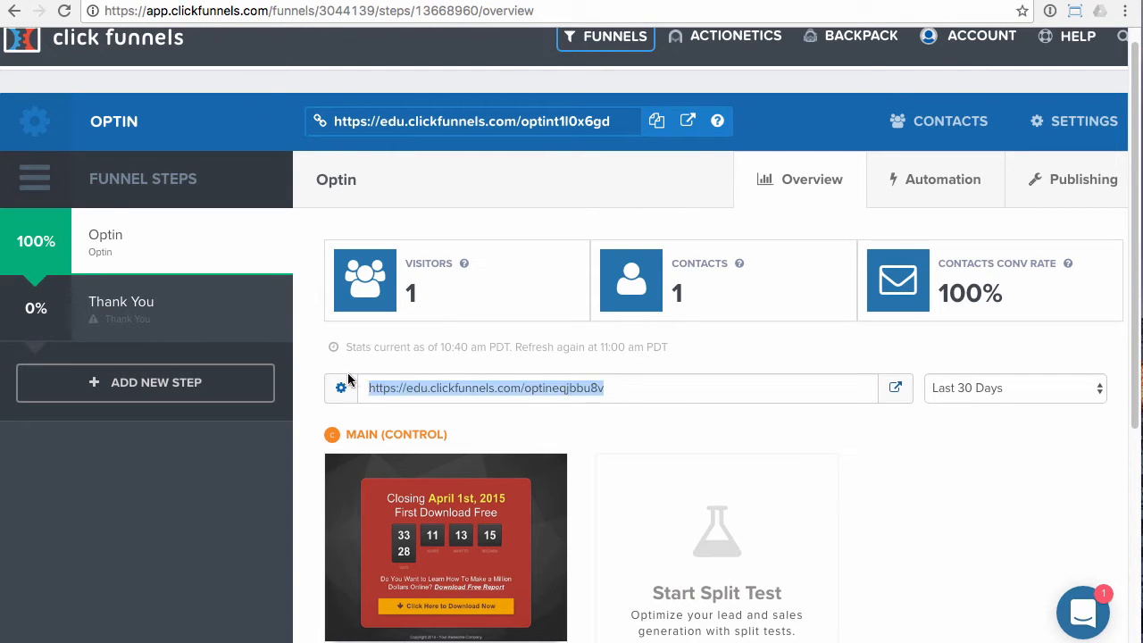
pyautogui.click(349, 1)
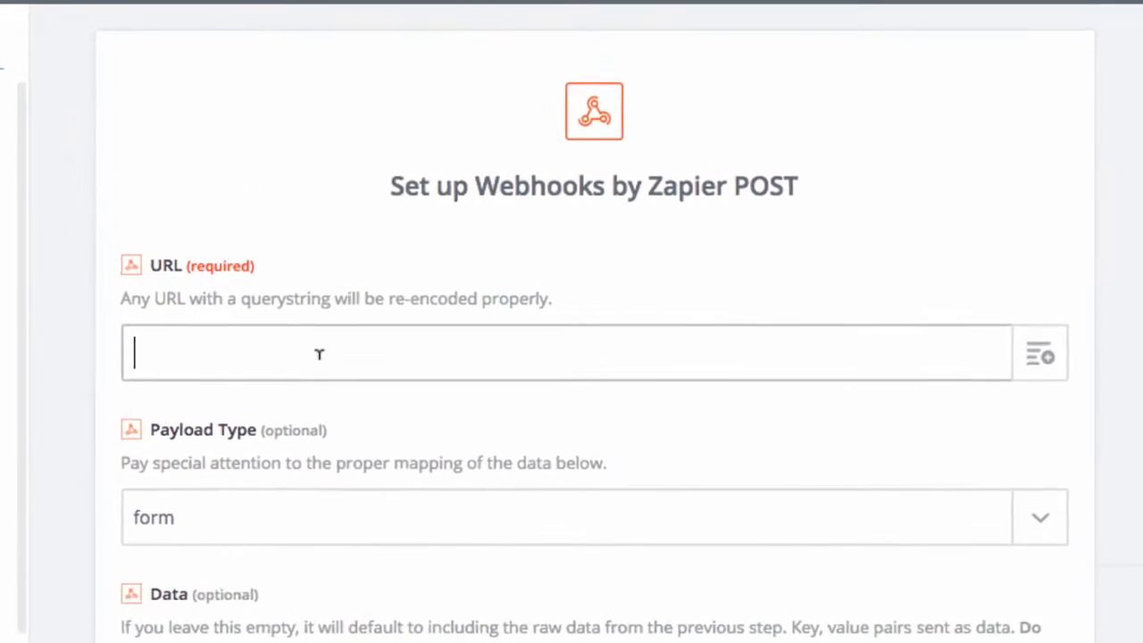
pyautogui.hotkey('ctrl', 'v')
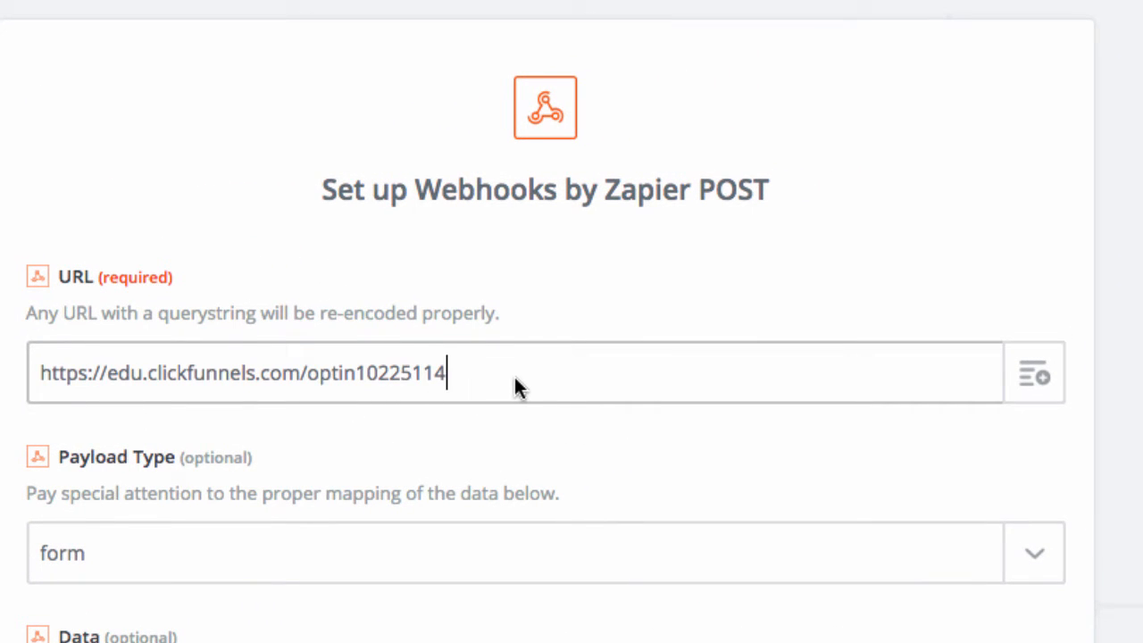
pyautogui.write('?eam')
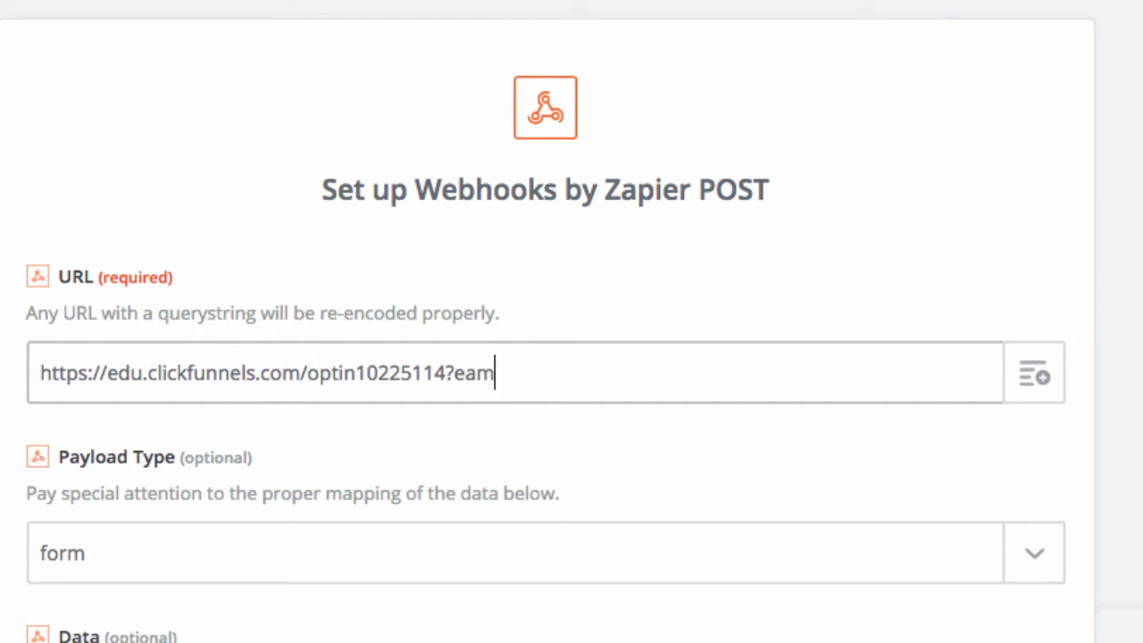
pyautogui.press('BackSpace')
pyautogui.press('BackSpace')
pyautogui.write('mail=')
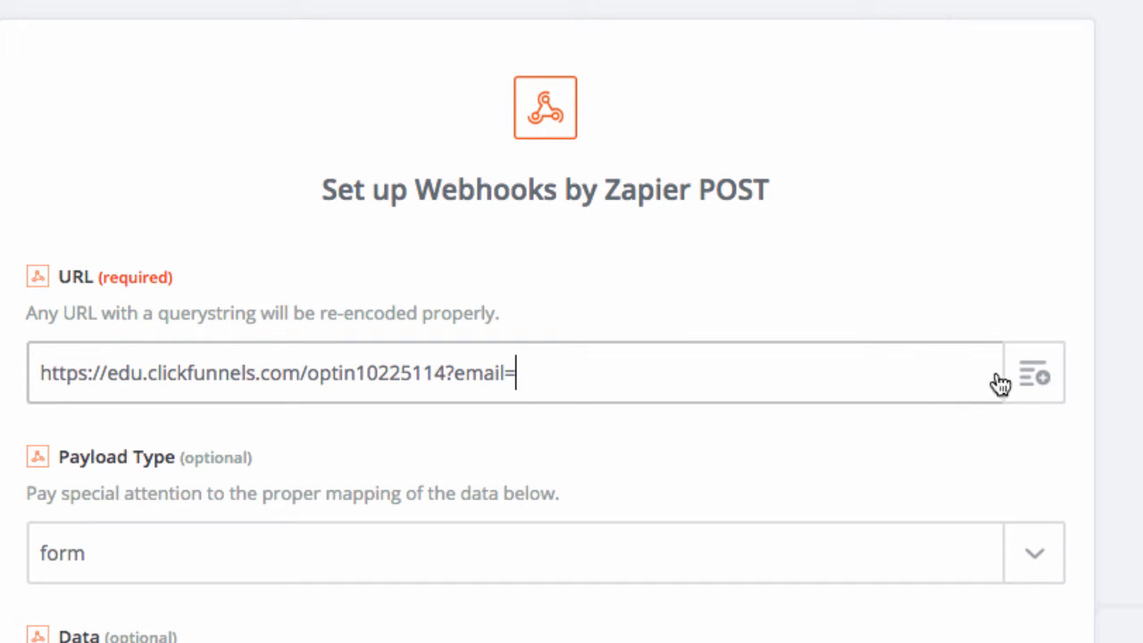
# Insert the survey's Responses Your Info Email Address field as the email value in the webhook URL
pyautogui.click(1029, 377)
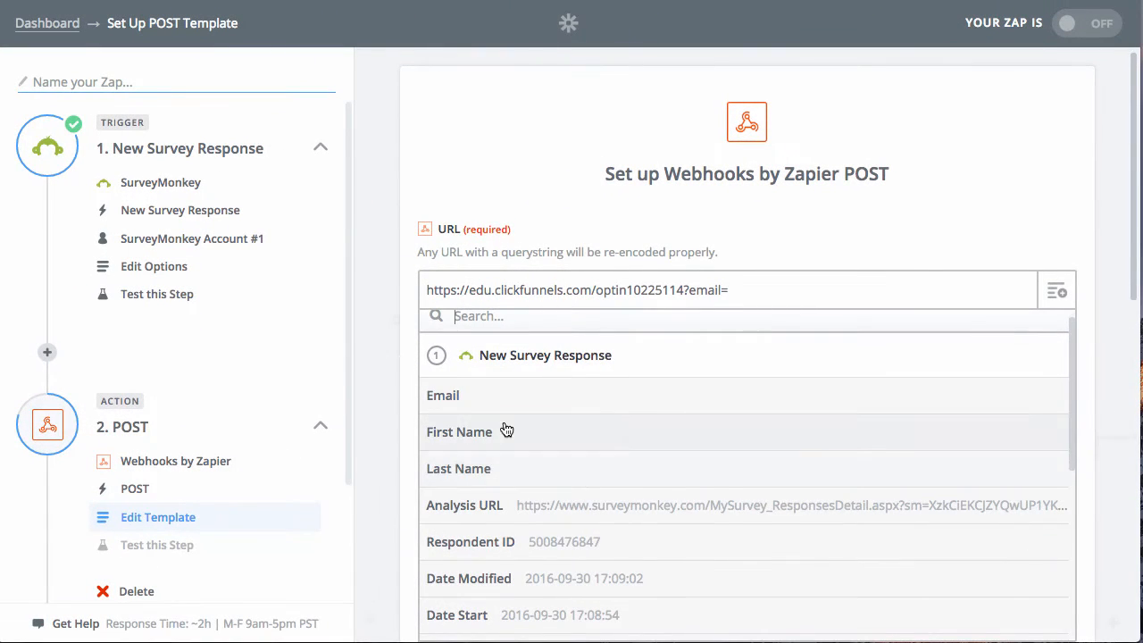
pyautogui.scroll(-3, 551, 457)
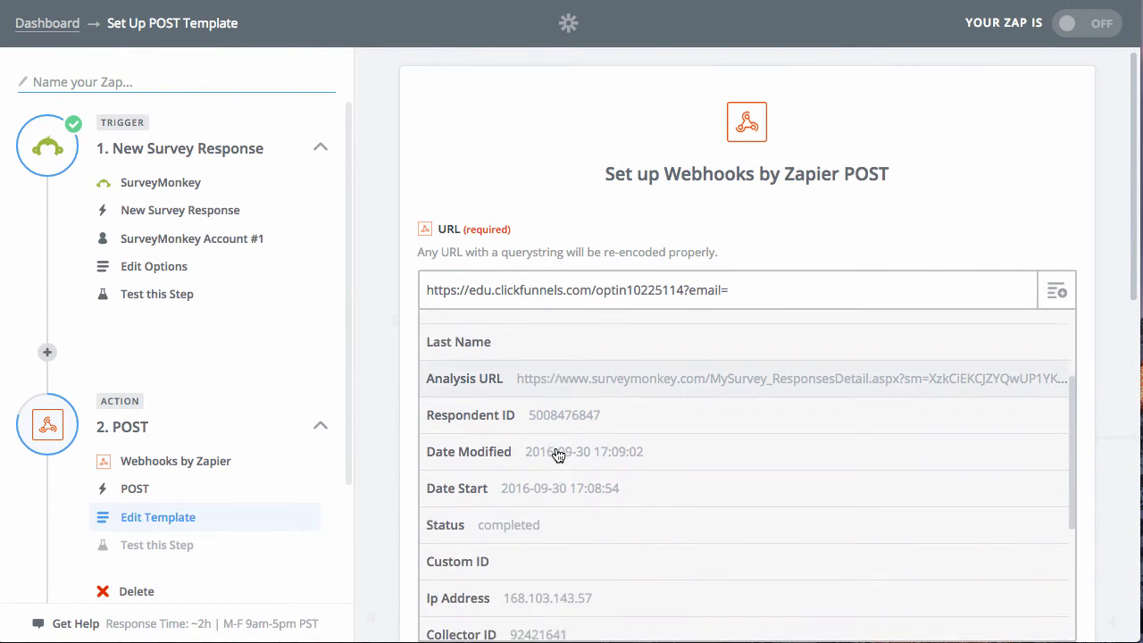
pyautogui.scroll(-2, 607, 469)
pyautogui.scroll(-4, 679, 580)
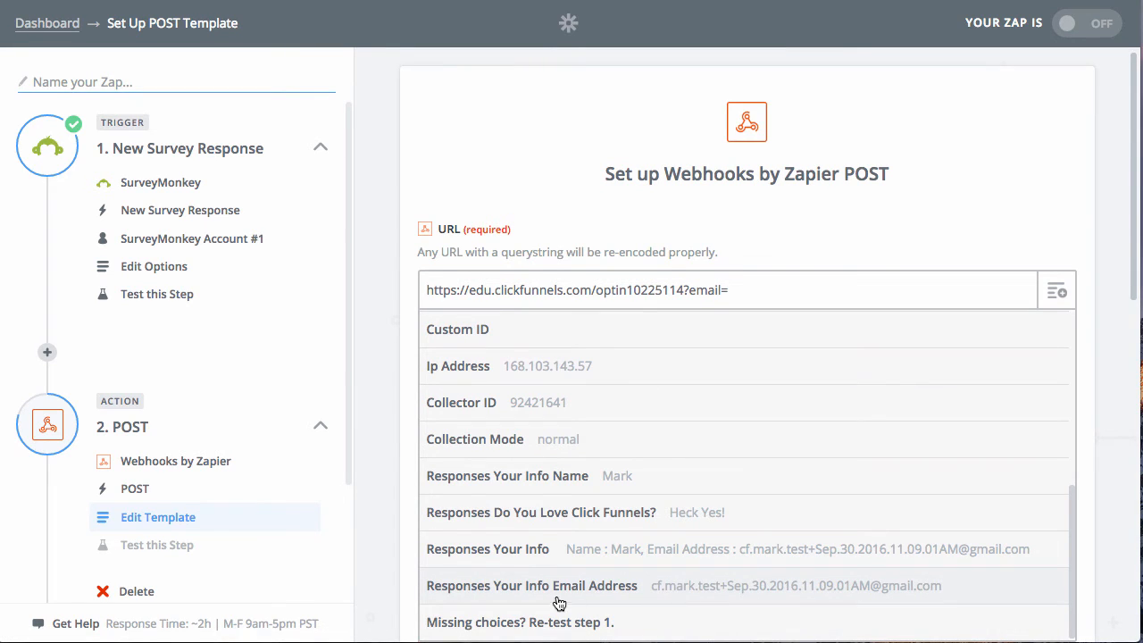
pyautogui.click(679, 586)
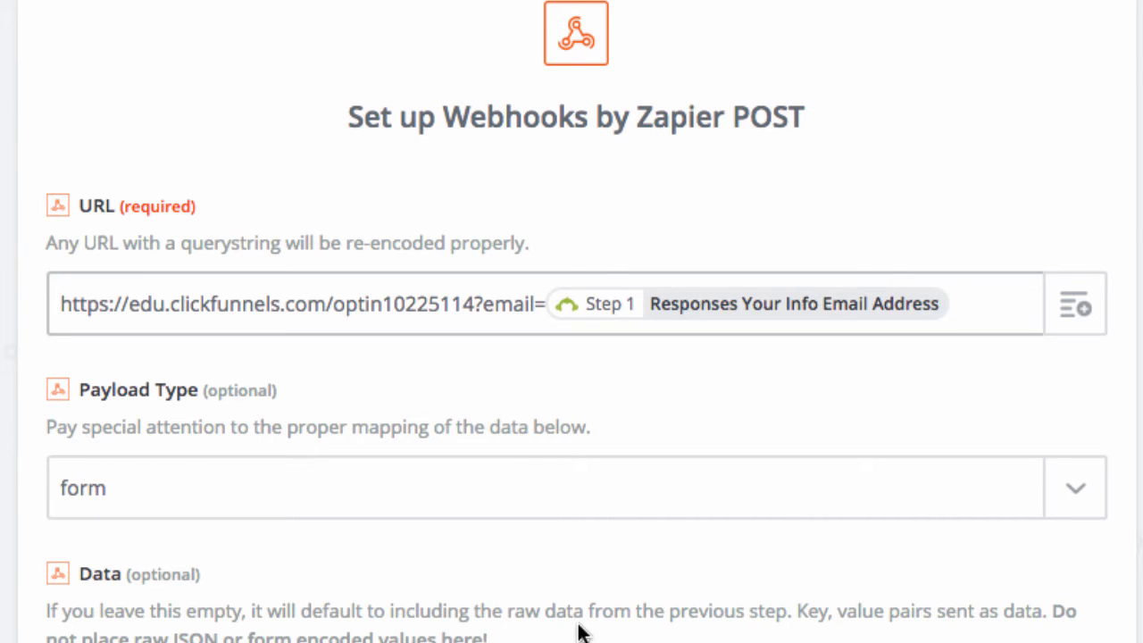
# Append &name= to the webhook URL, followed by the survey's Responses Your Info Name field
pyautogui.write('&name=')
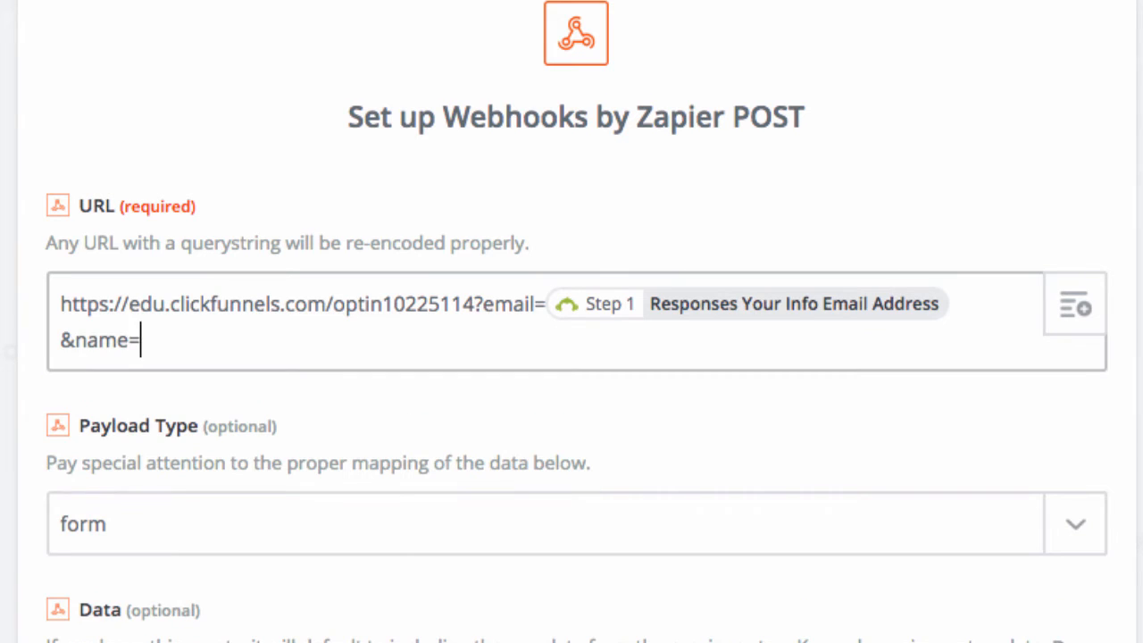
pyautogui.click(1077, 309)
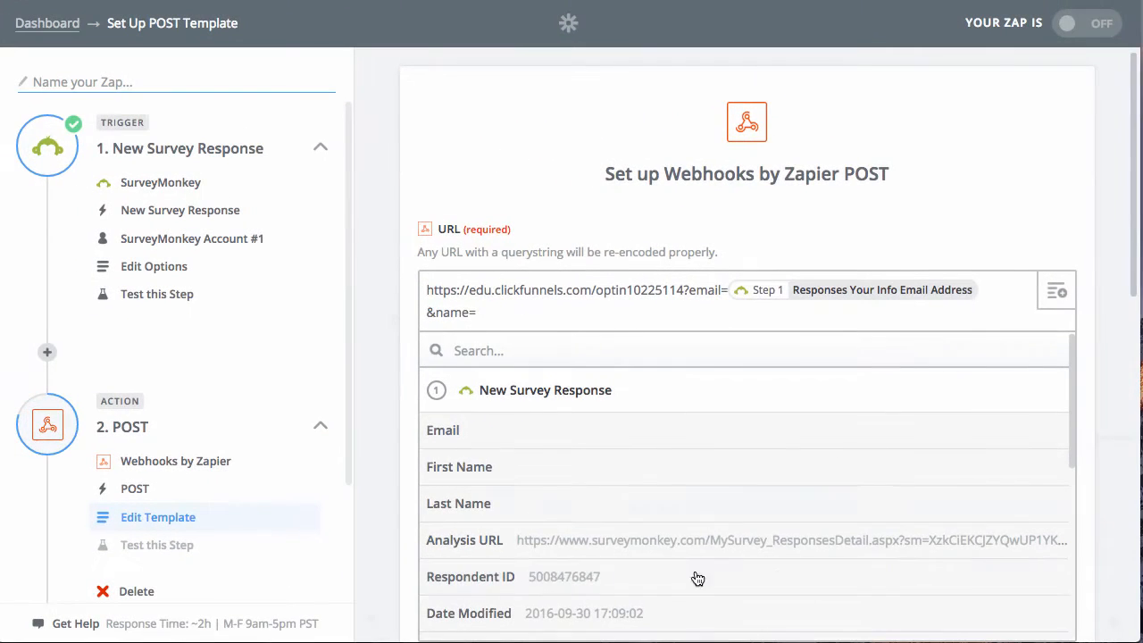
pyautogui.scroll(-5, 616, 563)
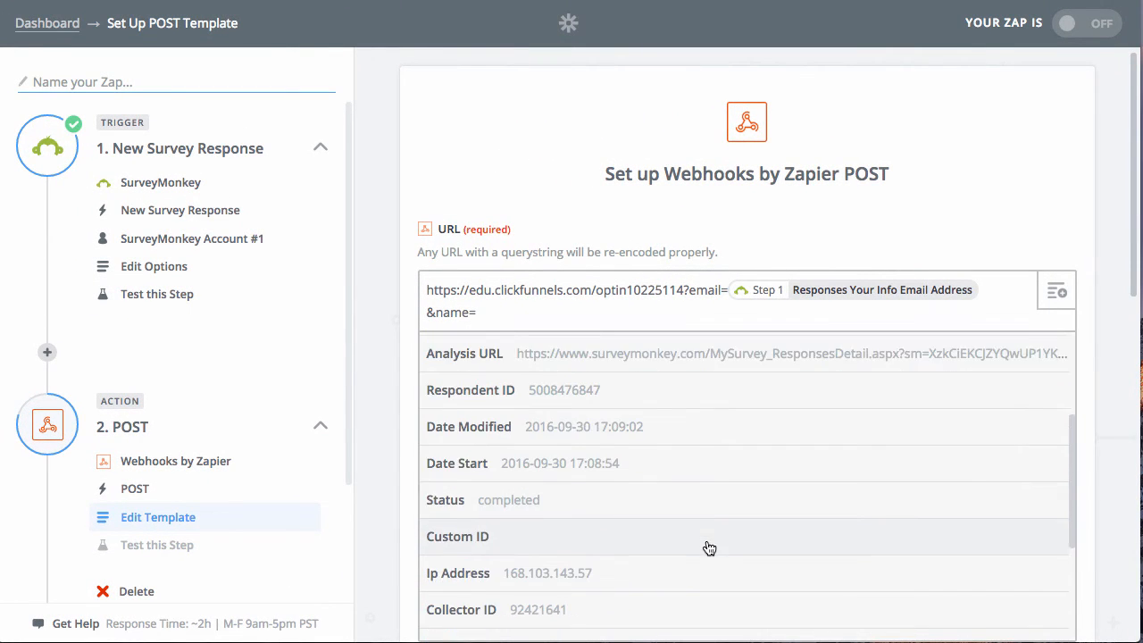
pyautogui.scroll(-3, 710, 548)
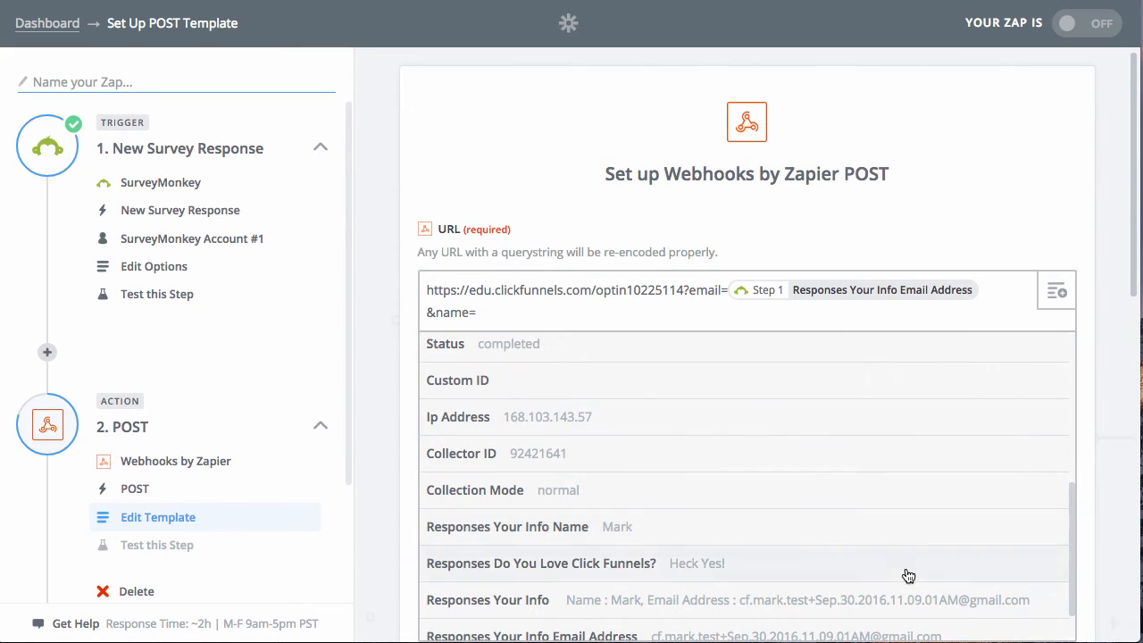
pyautogui.click(591, 528)
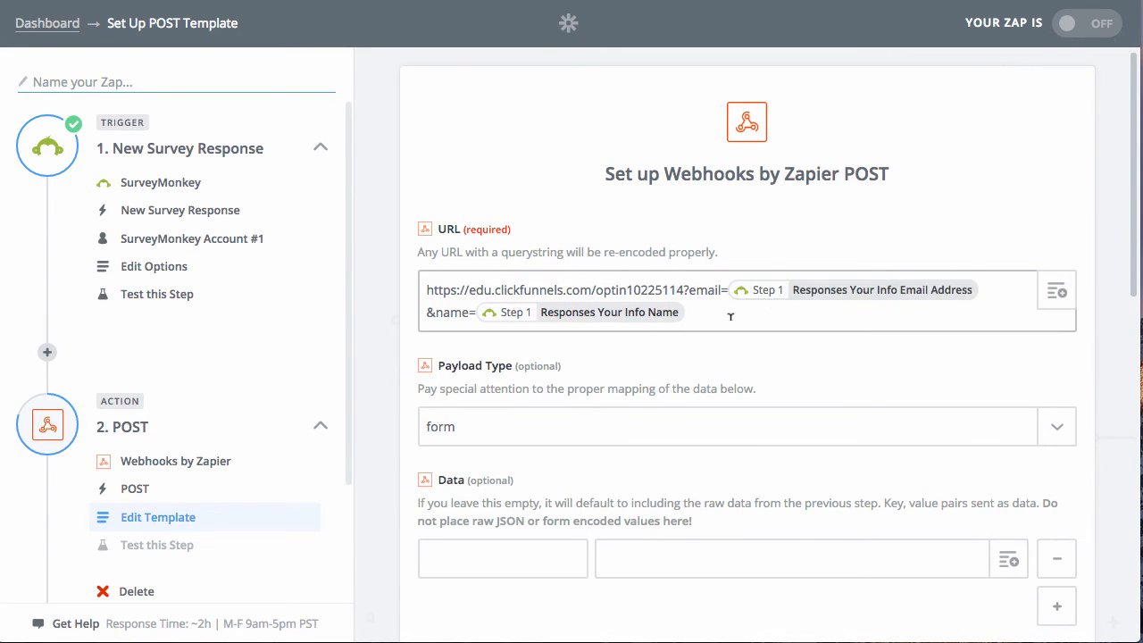
# Accept the POST template with its remaining options as they are and proceed to the webhook test
pyautogui.scroll(-2, 834, 384)
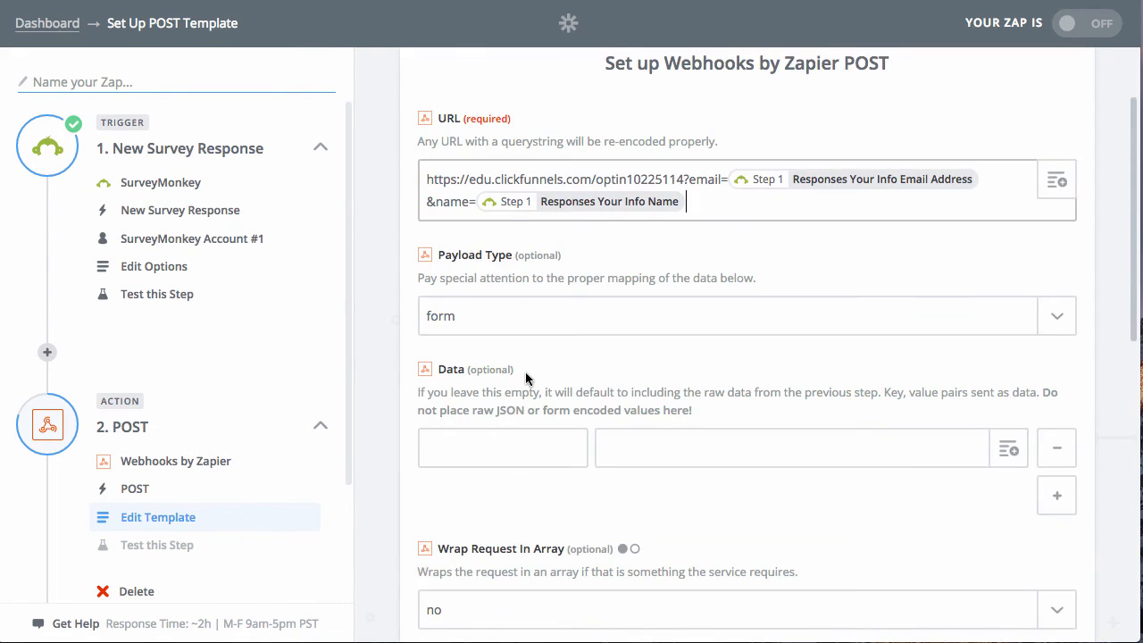
pyautogui.scroll(-6, 532, 375)
pyautogui.scroll(-2, 541, 365)
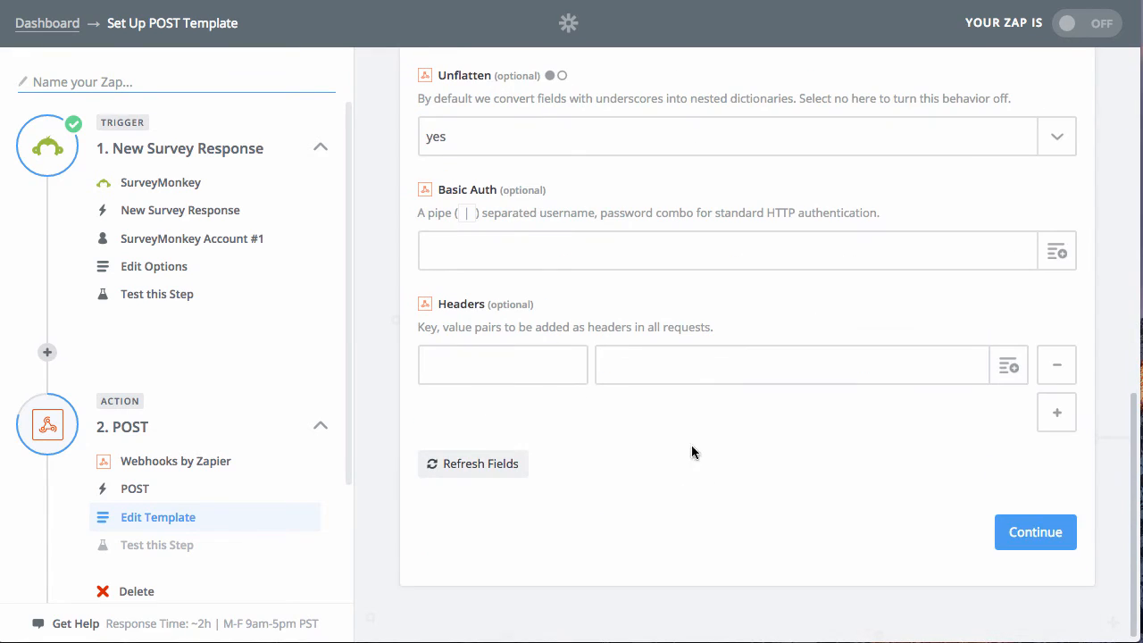
pyautogui.click(1023, 543)
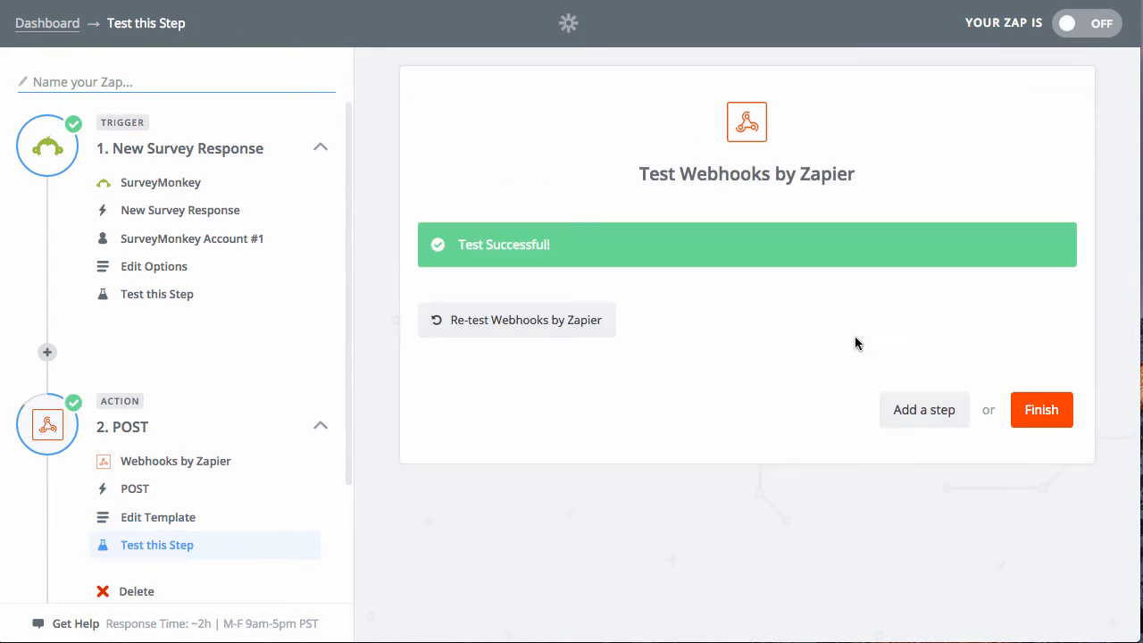
# Re-test the webhook by sending the POST request again, and finish the Zap's step setup
pyautogui.click(556, 330)
pyautogui.scroll(-3, 849, 366)
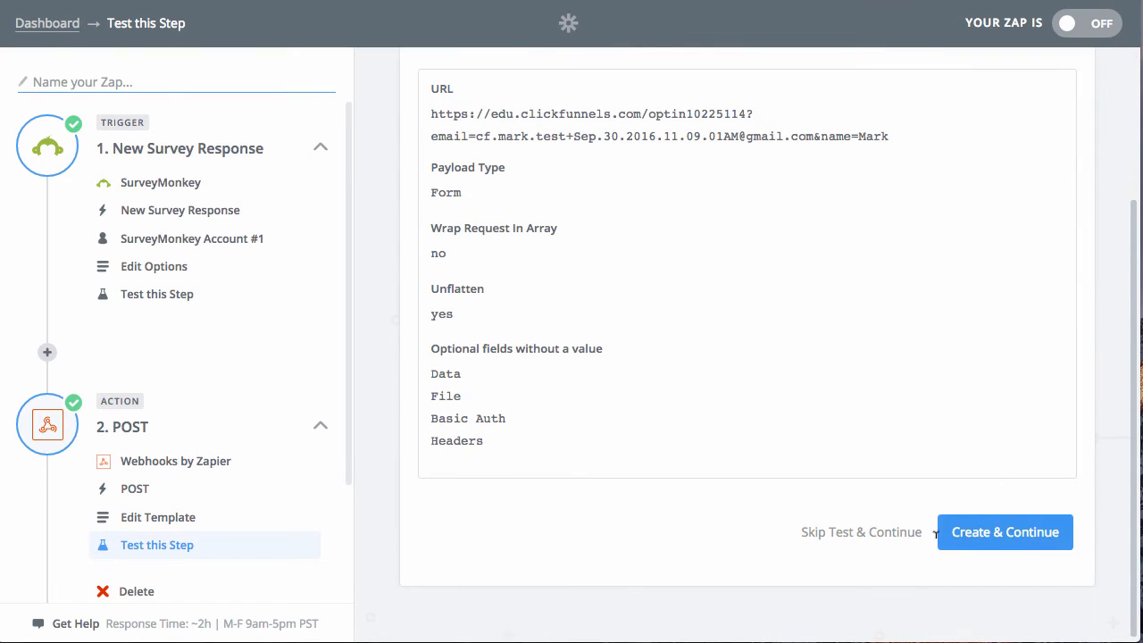
pyautogui.click(989, 535)
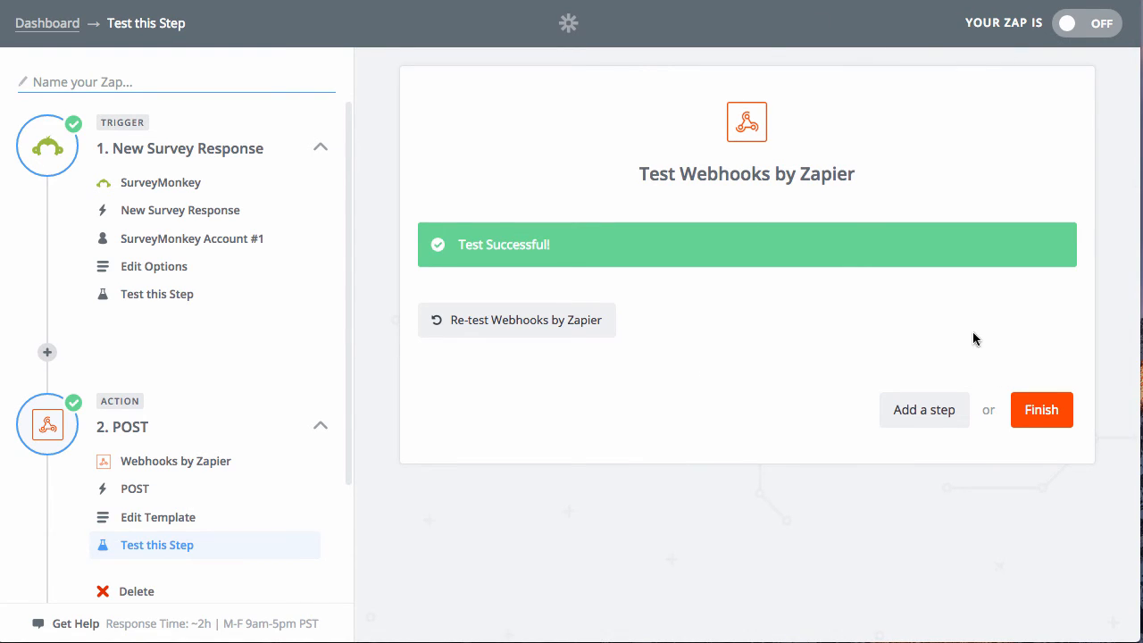
pyautogui.click(1056, 414)
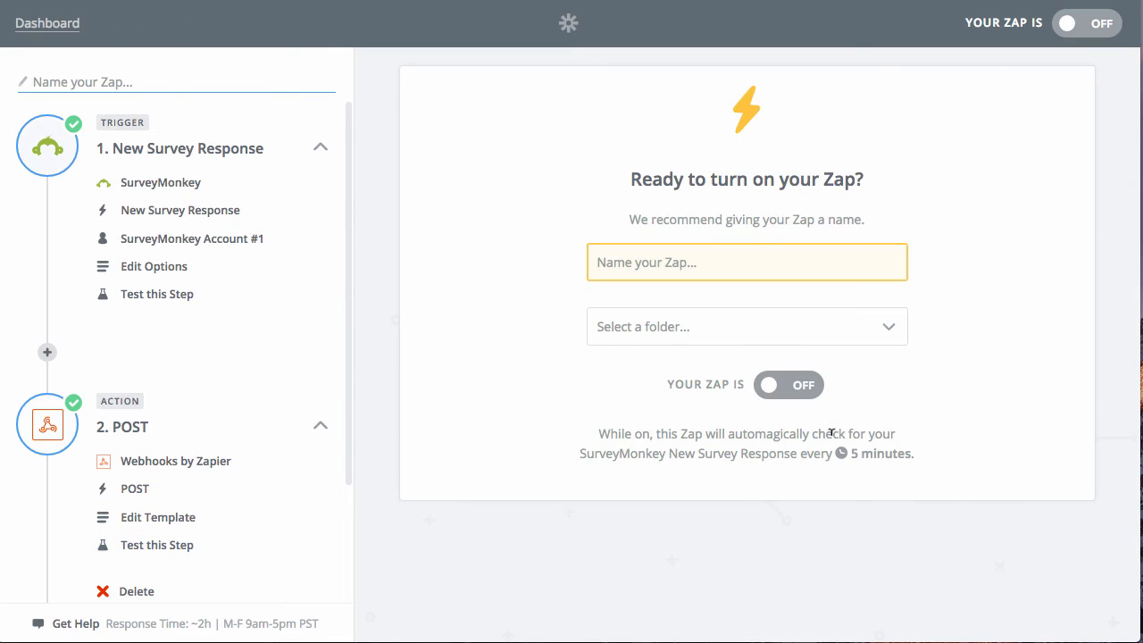
# Name the Zap "Survey Monkey to ClickFunnels" and turn it on
pyautogui.click(682, 264)
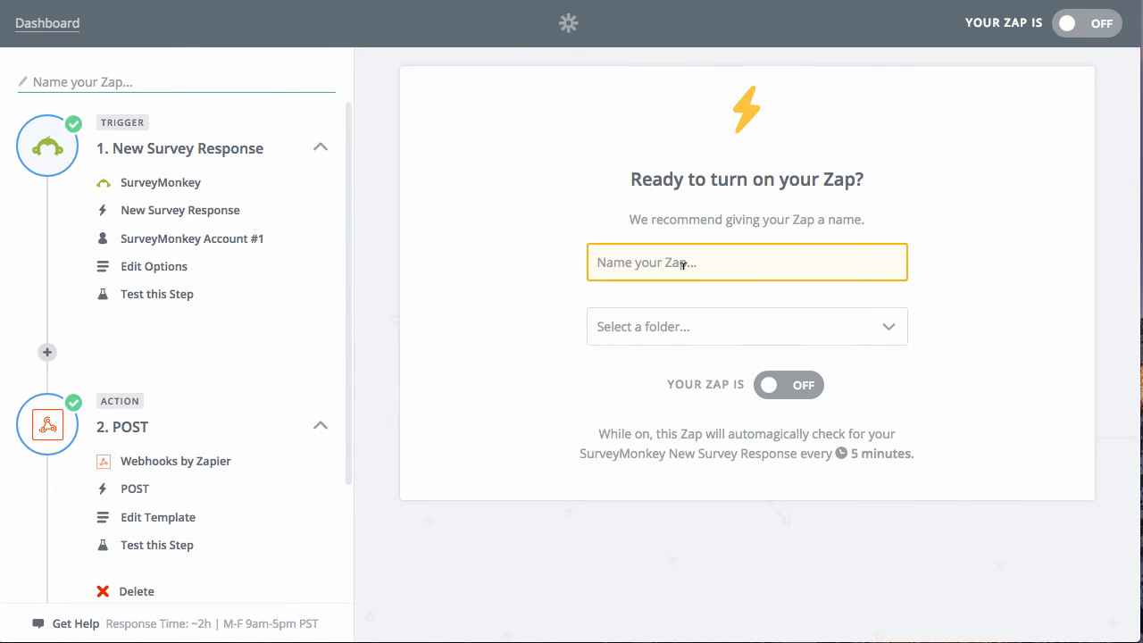
pyautogui.write('Surevey')
pyautogui.press('BackSpace')
pyautogui.press('BackSpace')
pyautogui.press('BackSpace')
pyautogui.press('BackSpace')
pyautogui.press('BackSpace')
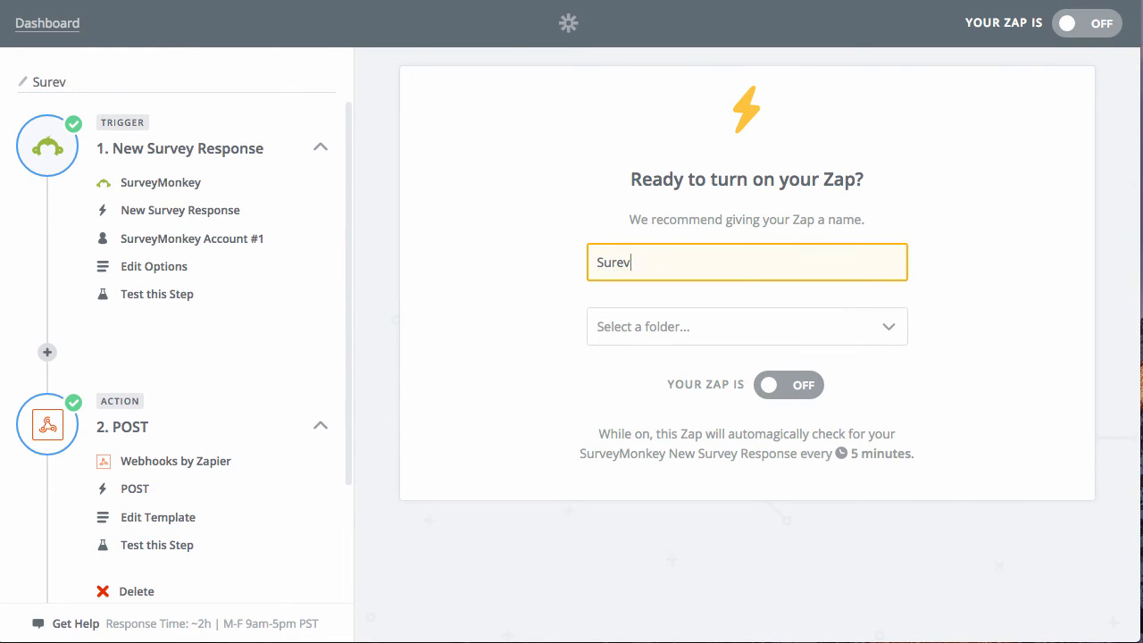
pyautogui.write('vey Moke')
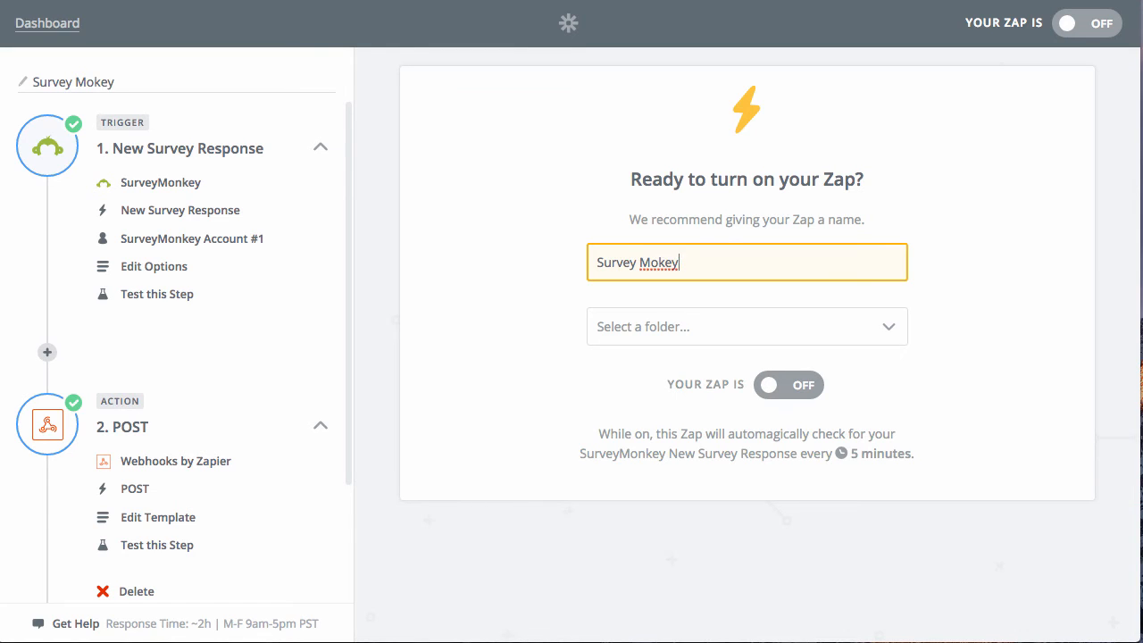
pyautogui.write('y')
pyautogui.press('BackSpace')
pyautogui.press('BackSpace')
pyautogui.press('BackSpace')
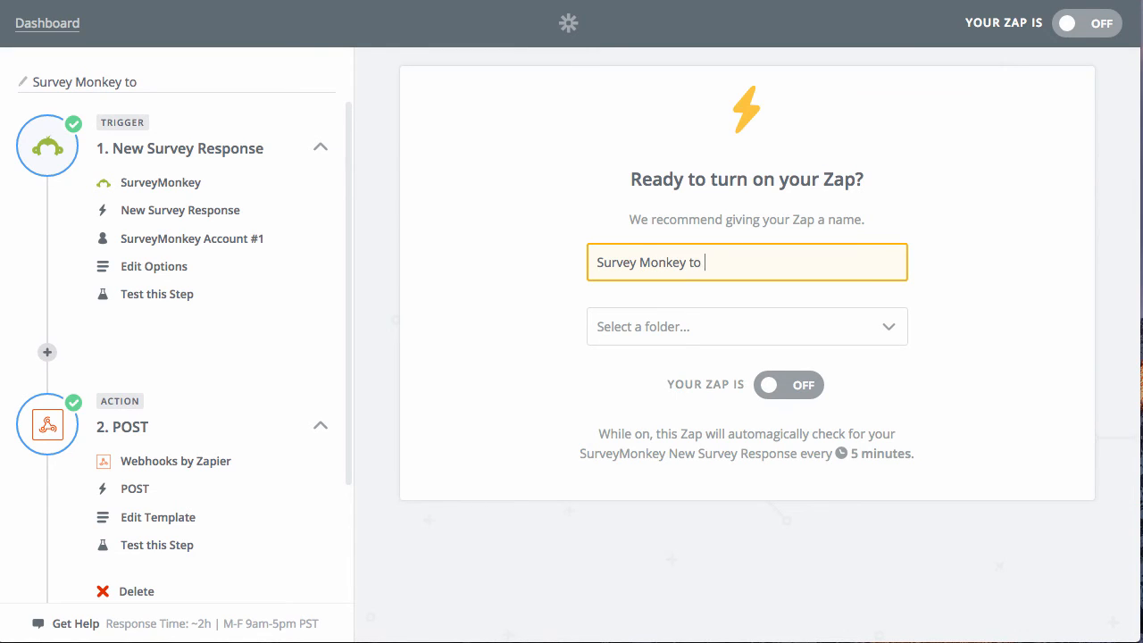
pyautogui.write('nkey to ClickFunnels')
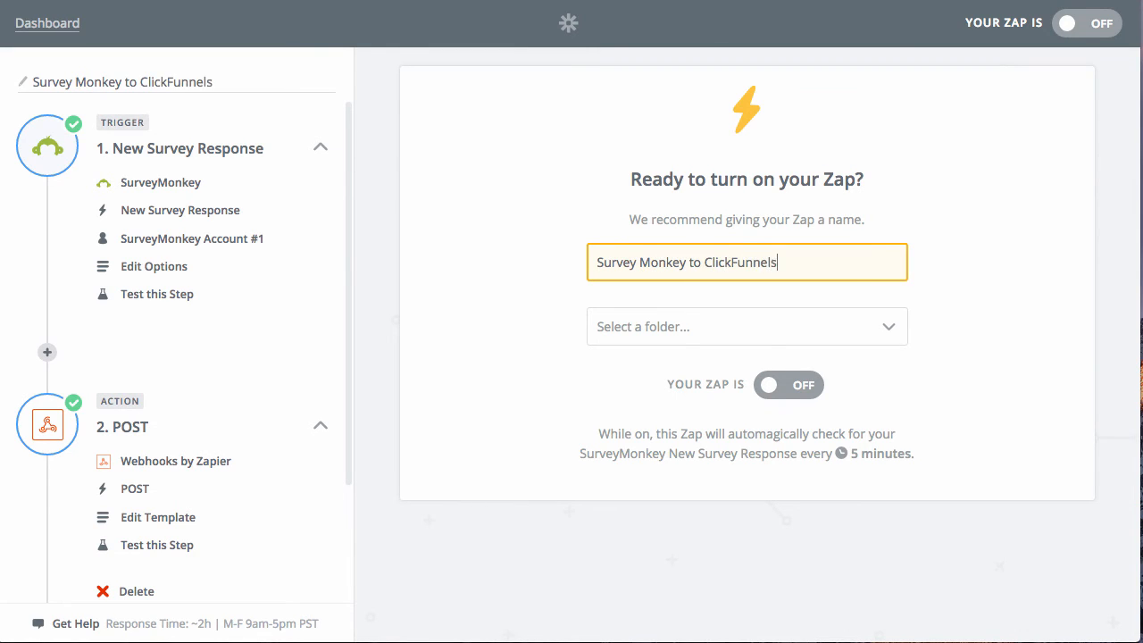
pyautogui.click(794, 397)
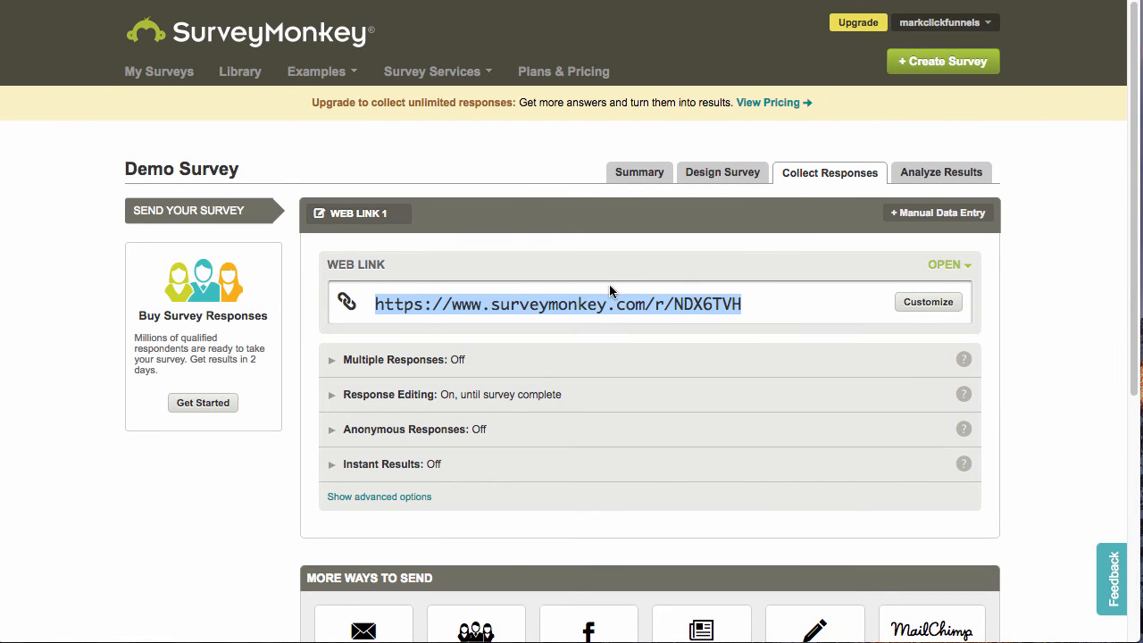
pyautogui.press('super+shift+n')
pyautogui.write('https://www.surveymonkey.com/r/NDX6TVH')
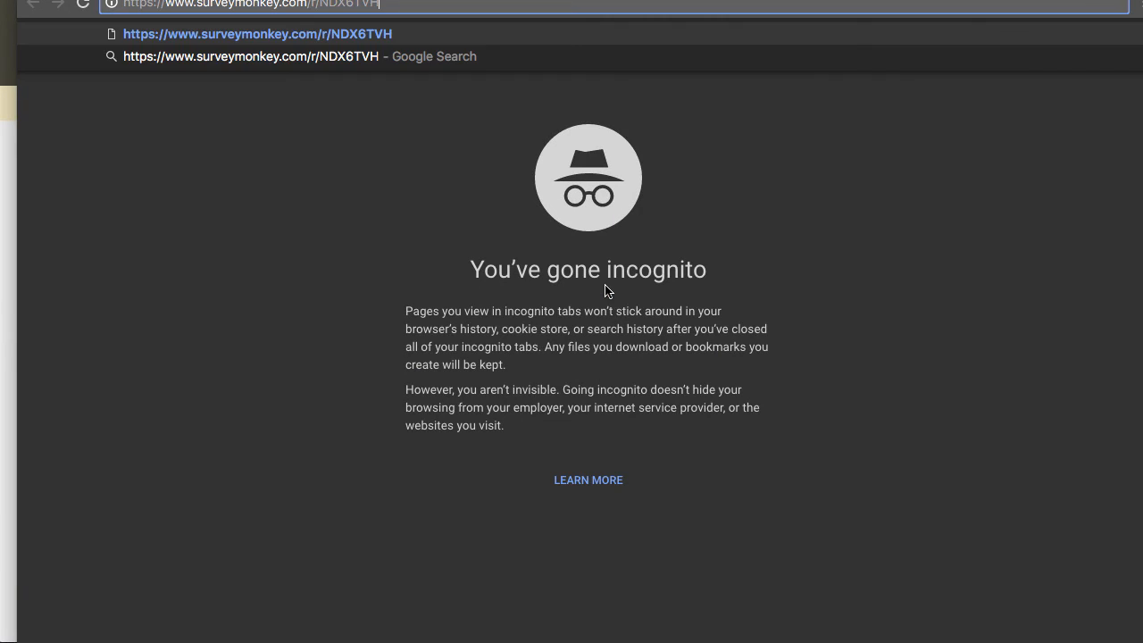
pyautogui.press('Return')
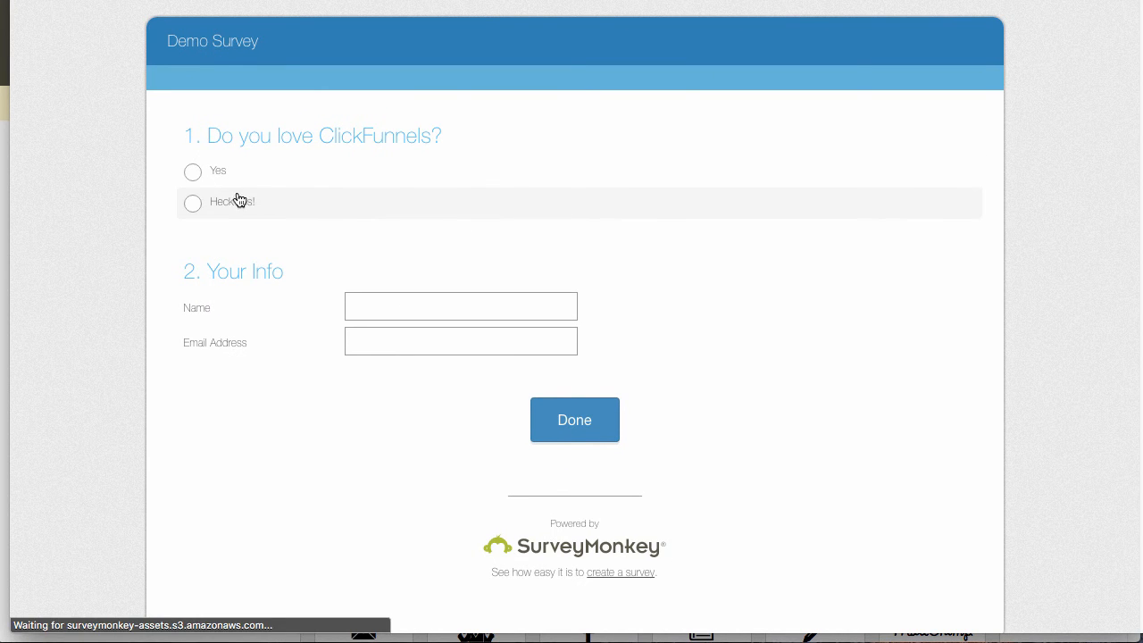
# Answer the survey with Heck Yes!, enter Test2 as the name and a test email address, and submit the response
pyautogui.click(234, 201)
pyautogui.click(375, 305)
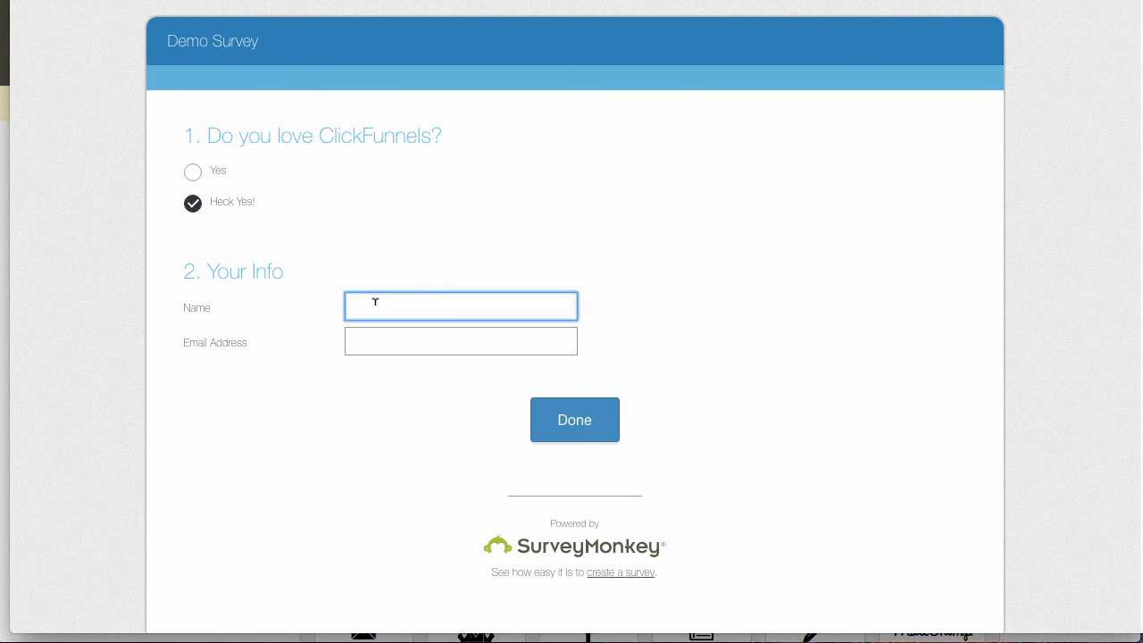
pyautogui.write('Test2')
pyautogui.press('Tab')
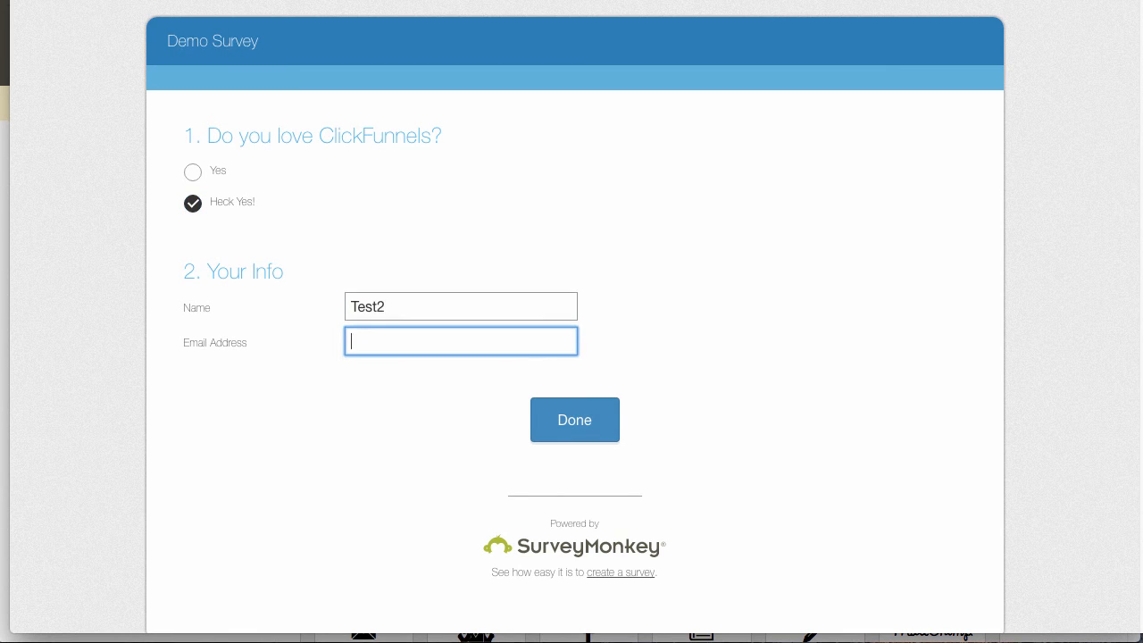
pyautogui.write('etest')
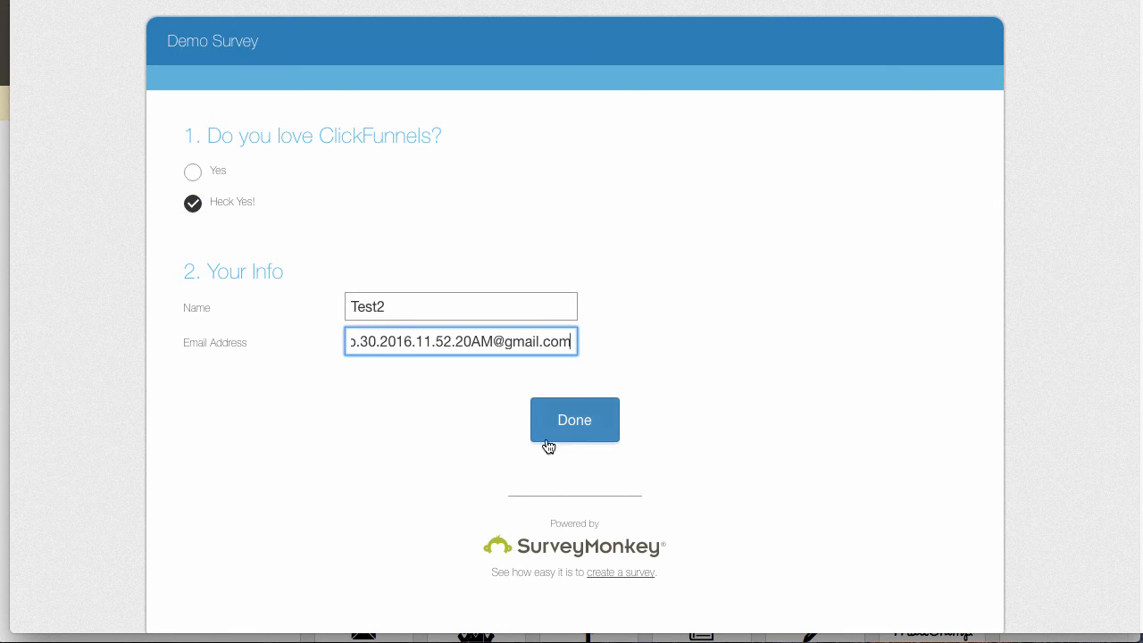
pyautogui.click(580, 433)
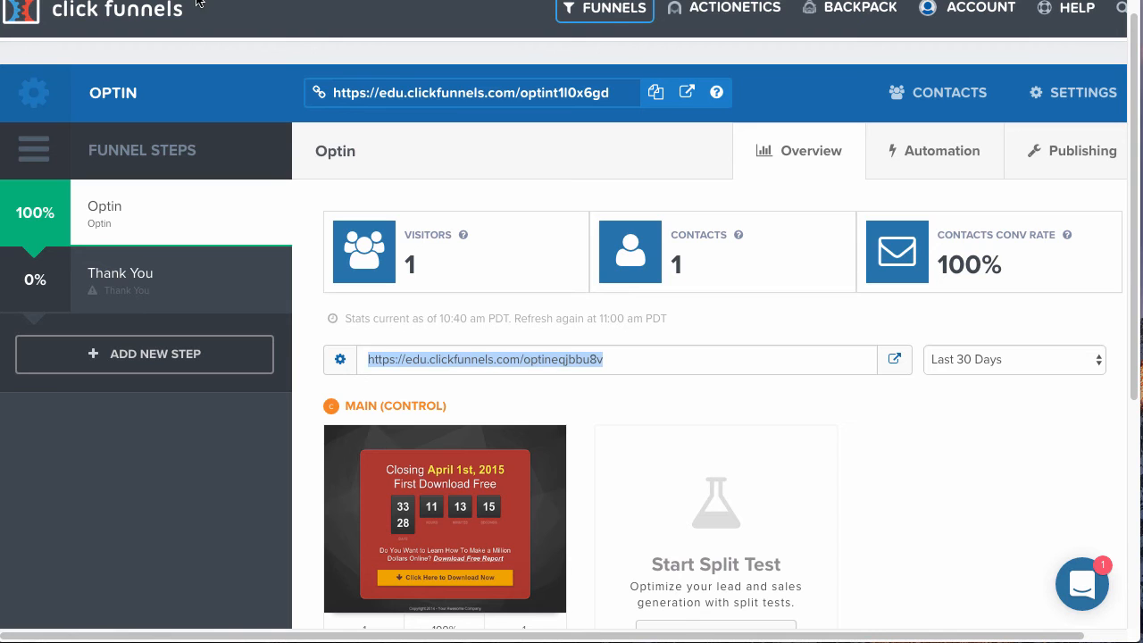
# In ClickFunnels, check the Optin step's contacts, and open Demo List #1 from the Actionetics email lists
pyautogui.click(723, 269)
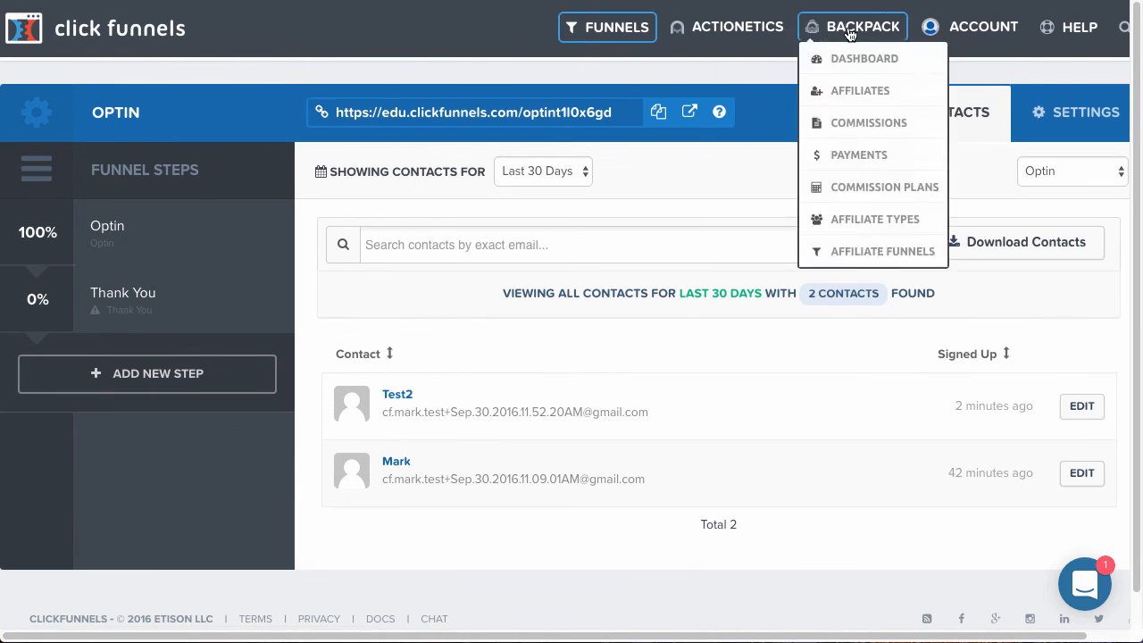
pyautogui.moveTo(646, 29)
pyautogui.moveTo(727, 26)
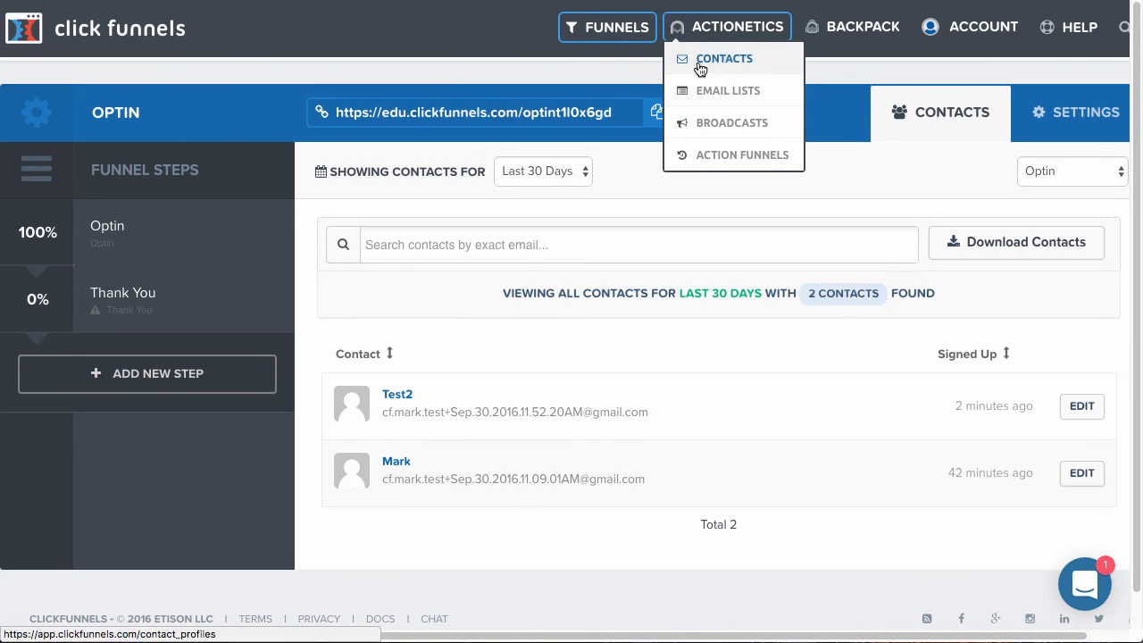
pyautogui.click(728, 100)
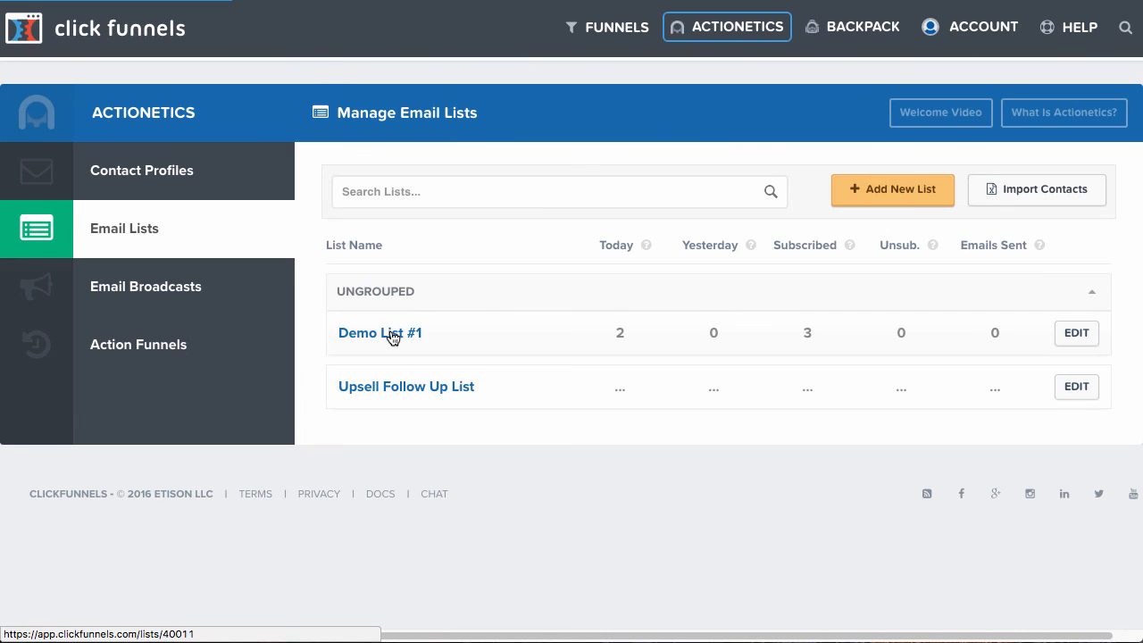
pyautogui.click(394, 336)
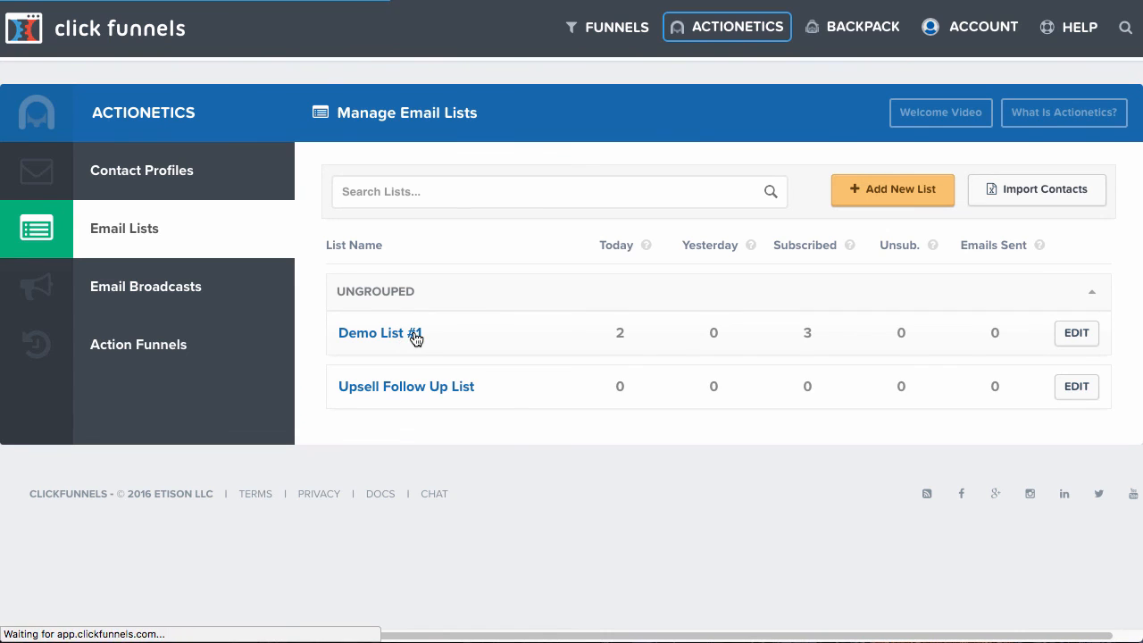